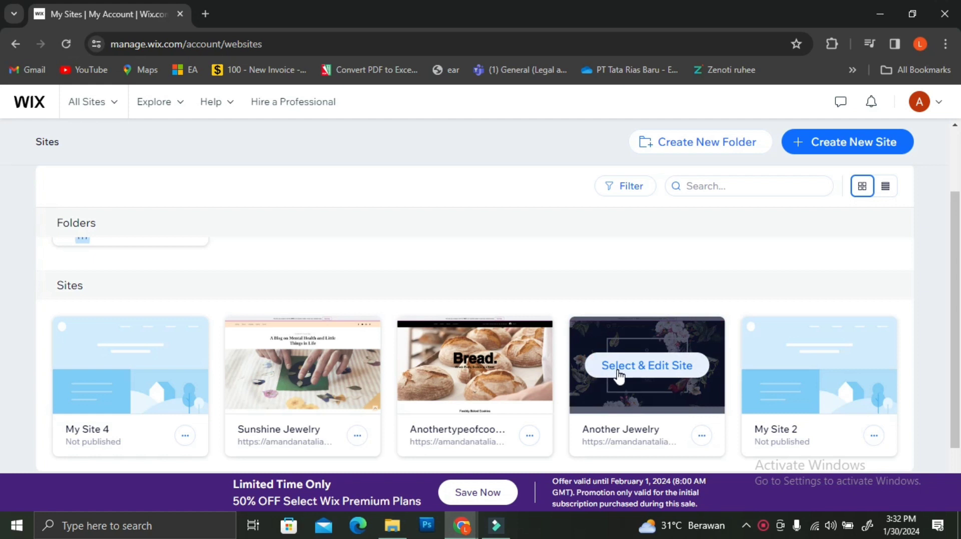
- Open the Another Jewelry site from the site list and launch its website editor
click(620, 376)
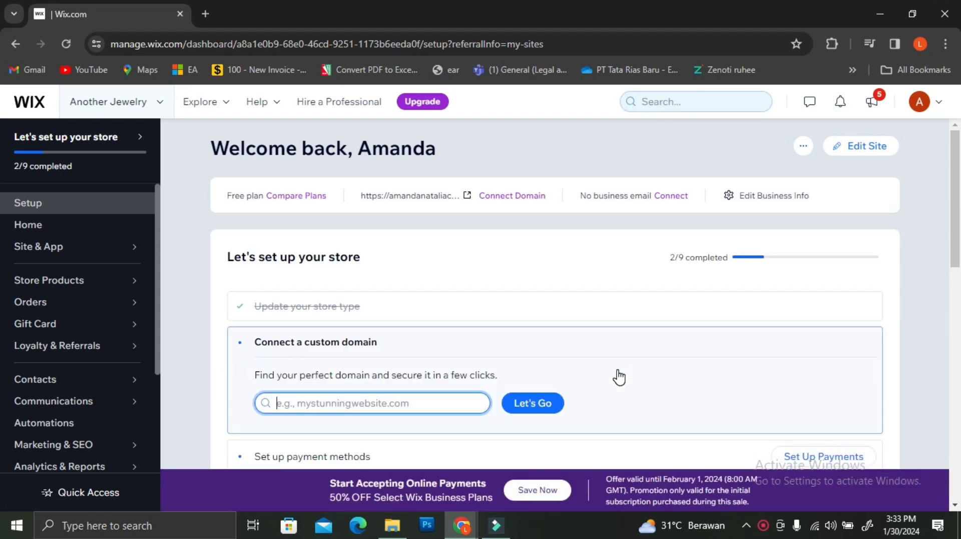
click(853, 141)
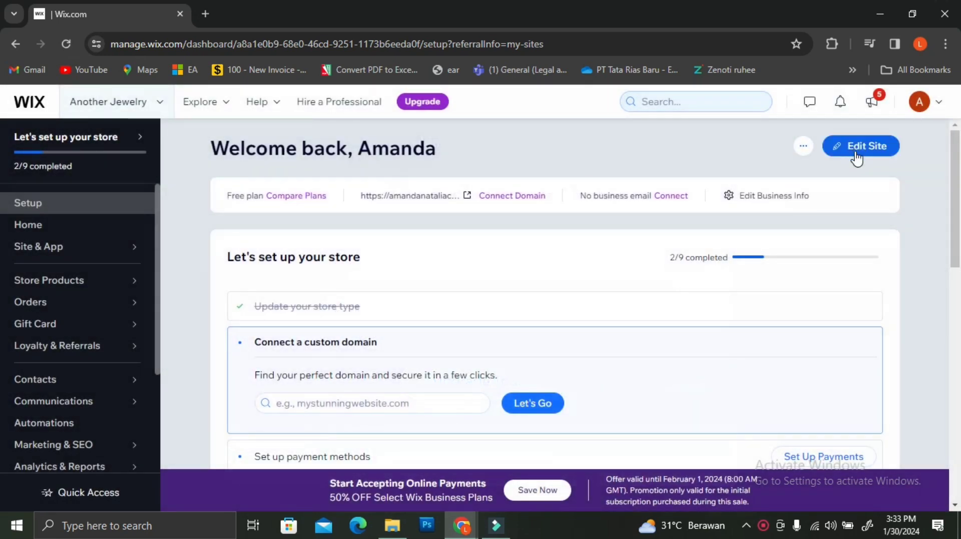
click(856, 146)
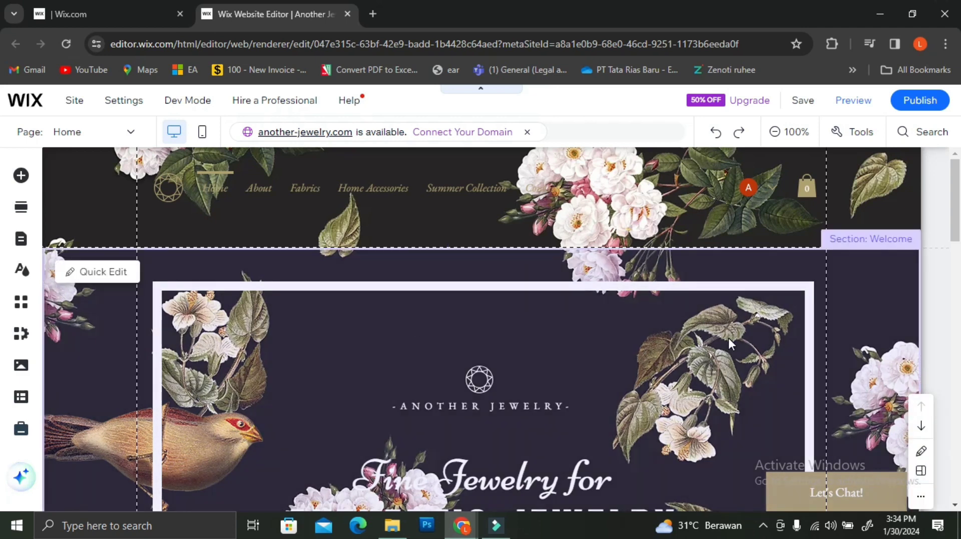
- Look through the Home page from the header to the footer and examine the Welcome section
scroll(854, 391, down, 10)
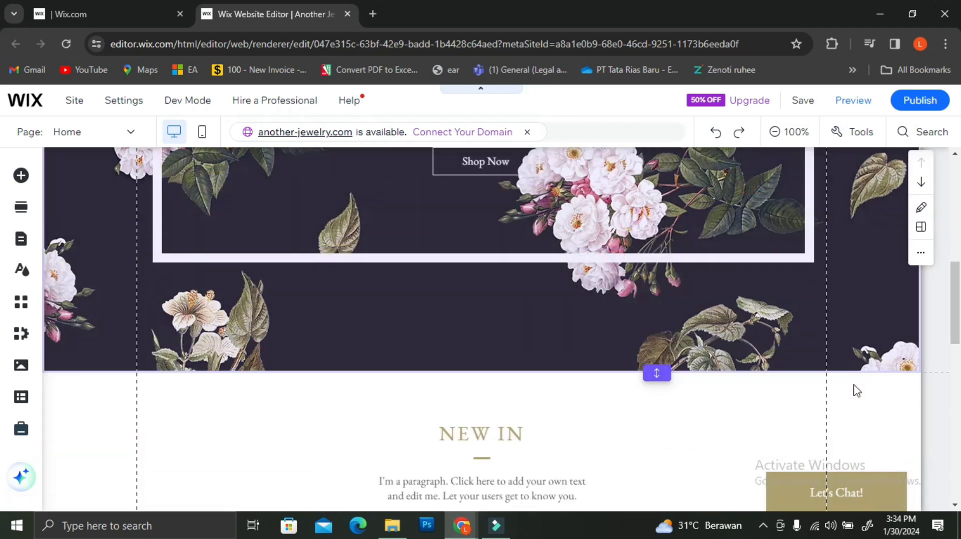
scroll(855, 391, down, 1)
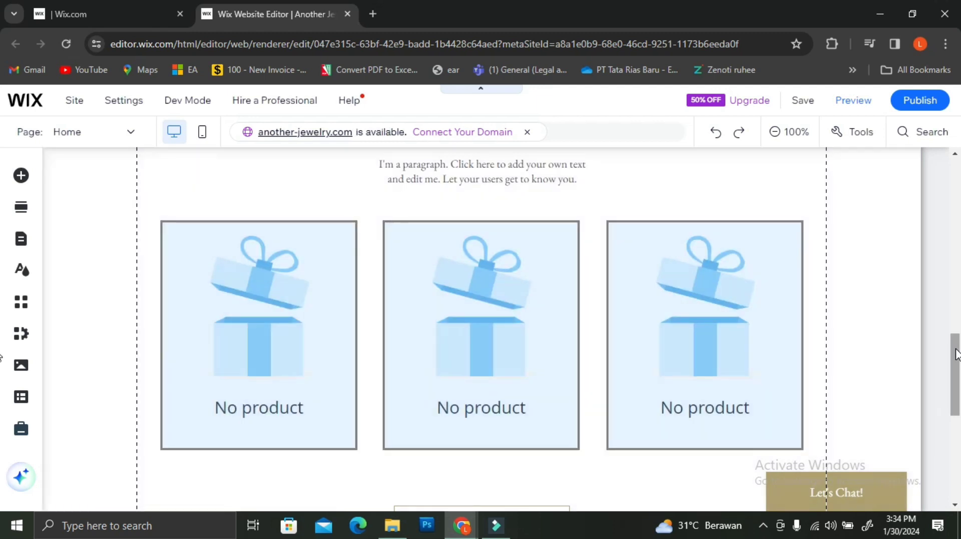
drag(957, 350, 944, 287)
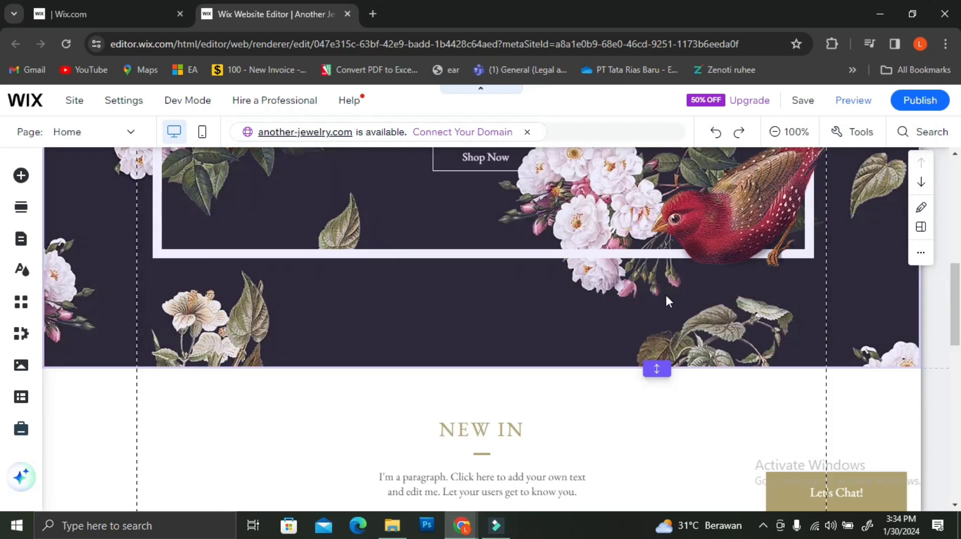
scroll(665, 296, down, 10)
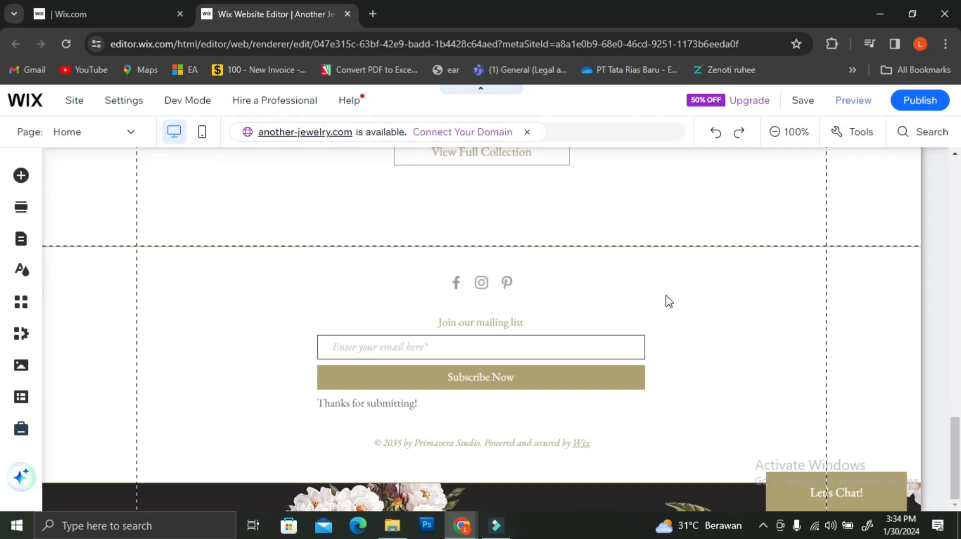
scroll(668, 300, up, 10)
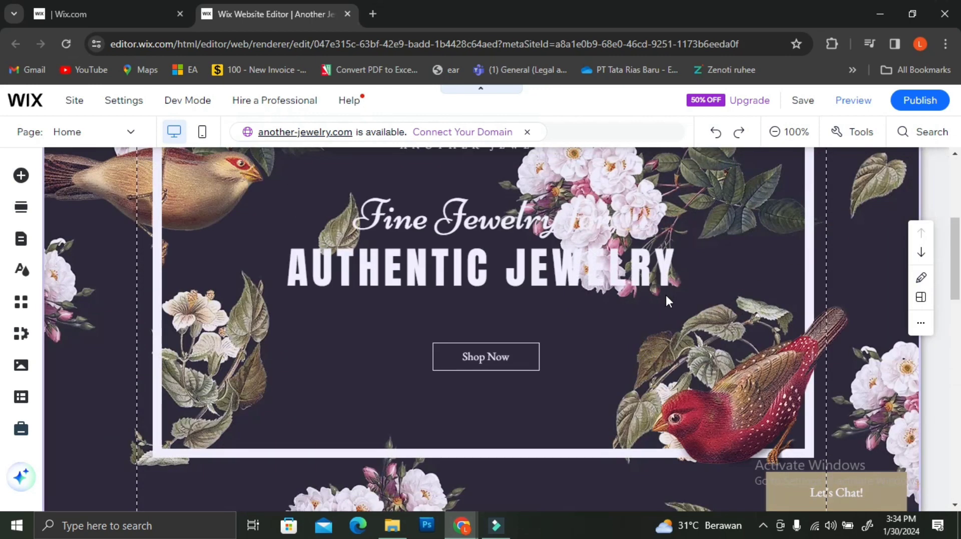
scroll(667, 300, up, 3)
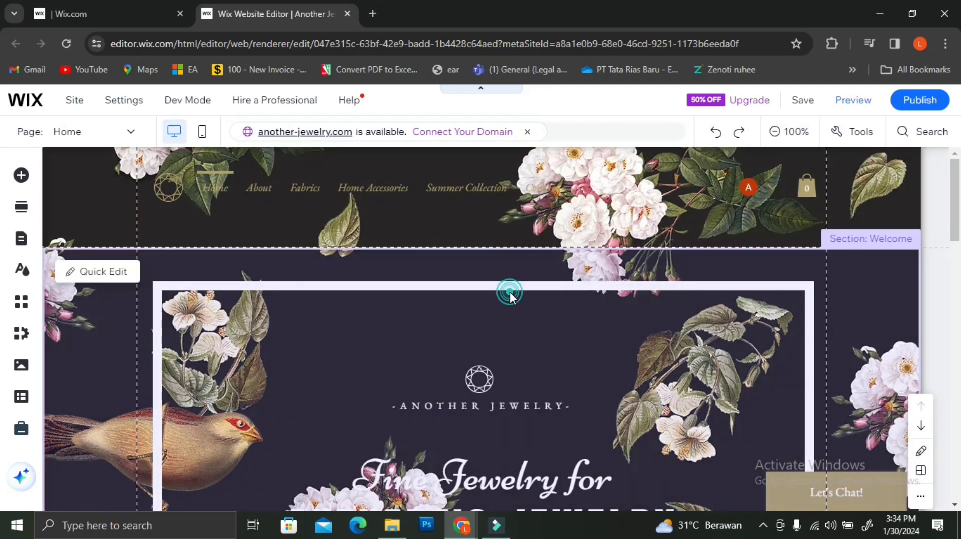
click(509, 295)
scroll(509, 295, down, 6)
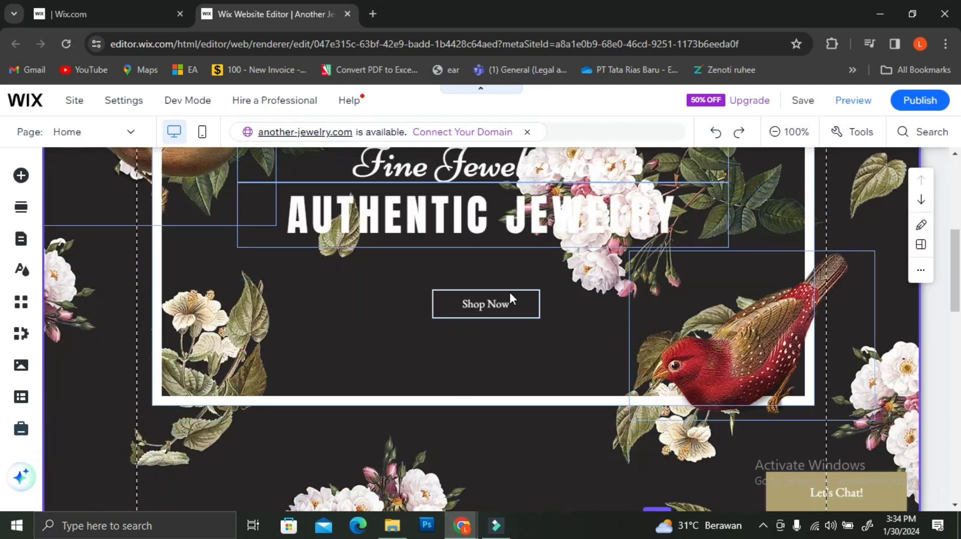
scroll(510, 295, up, 4)
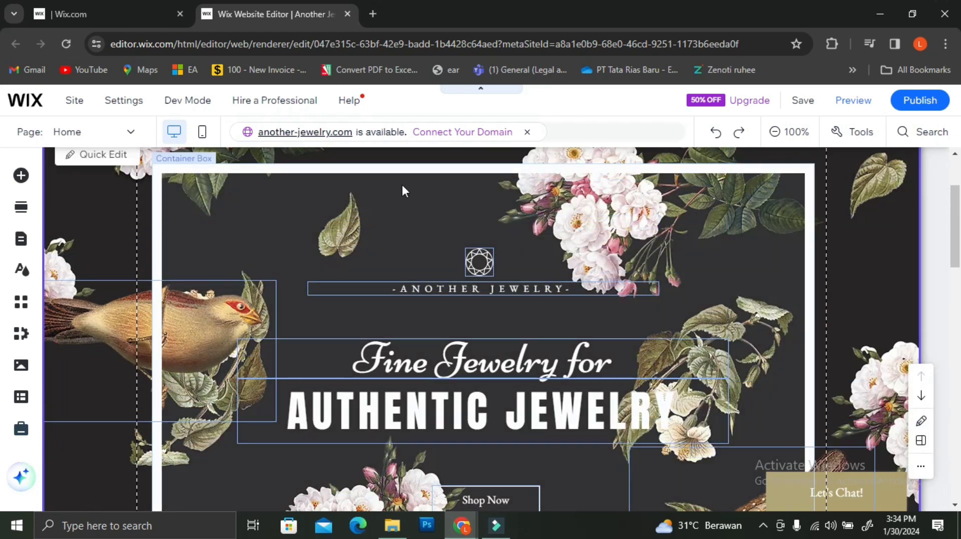
scroll(450, 185, up, 1)
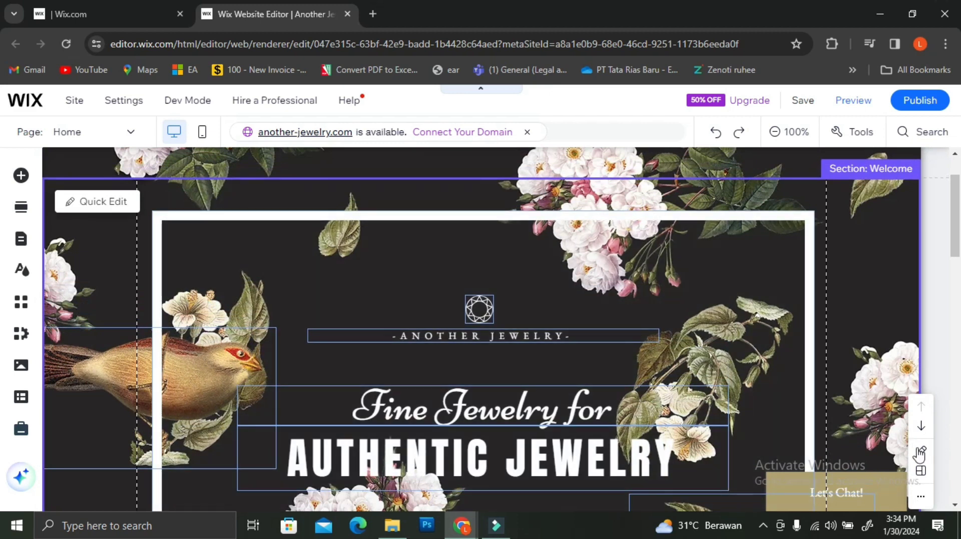
- Open Quick Edit for the Welcome section and review its editable content
click(919, 496)
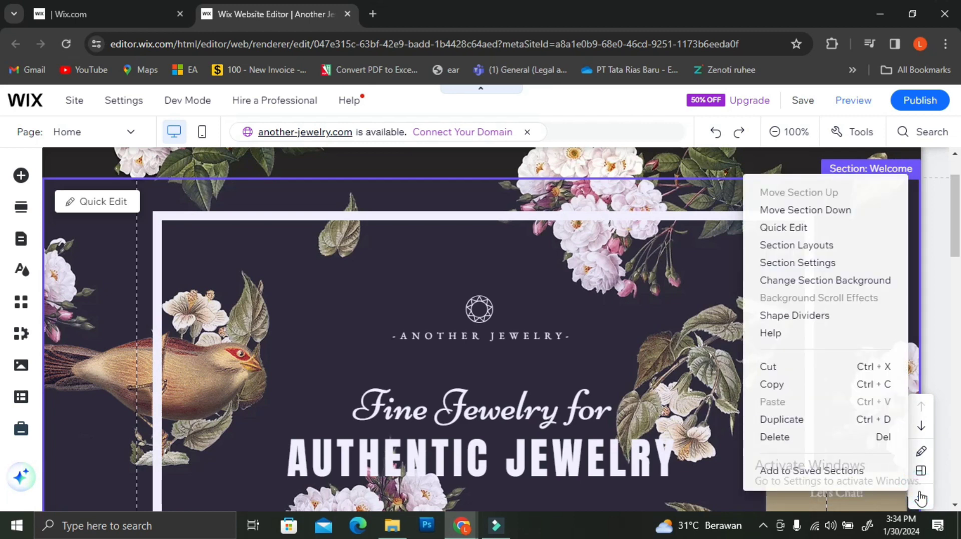
click(818, 229)
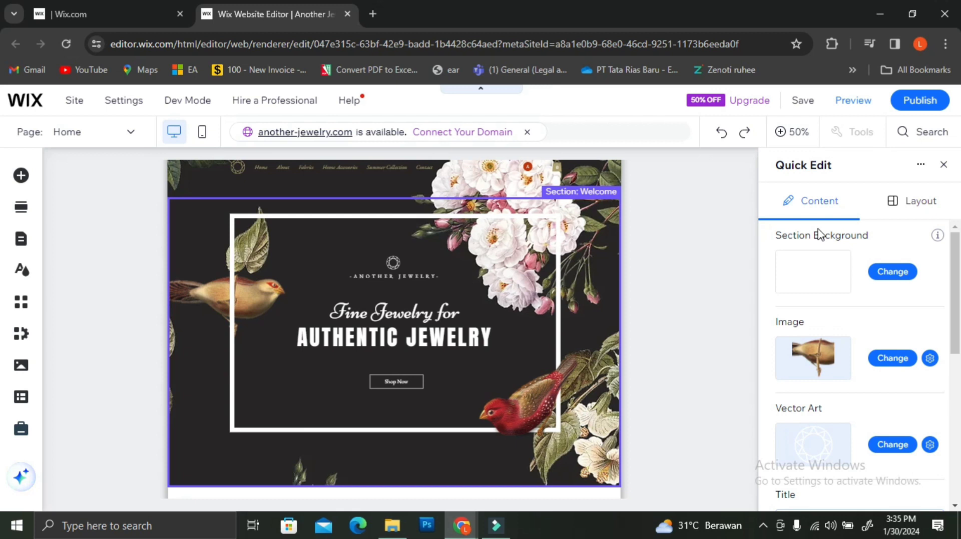
scroll(820, 270, down, 6)
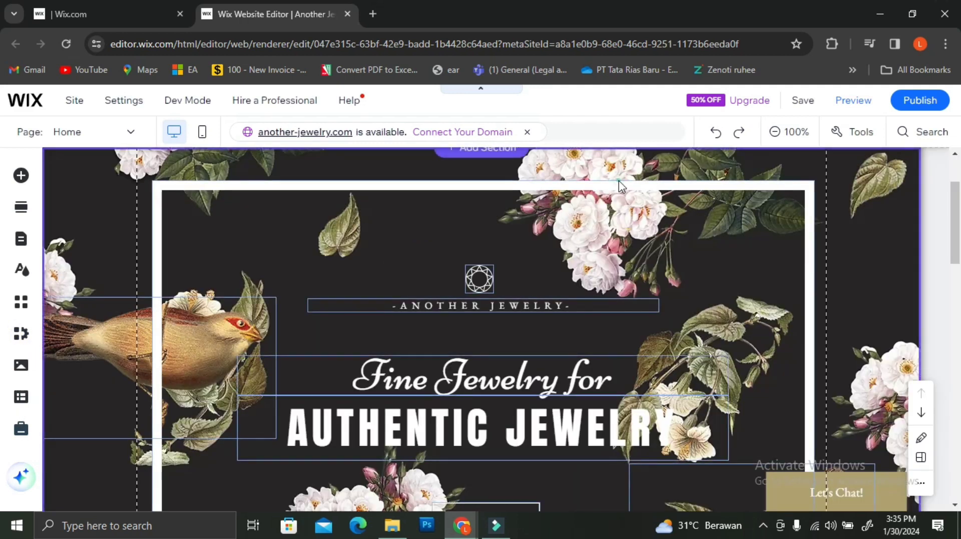
- Try to open the background scroll effects of the Welcome section
click(619, 183)
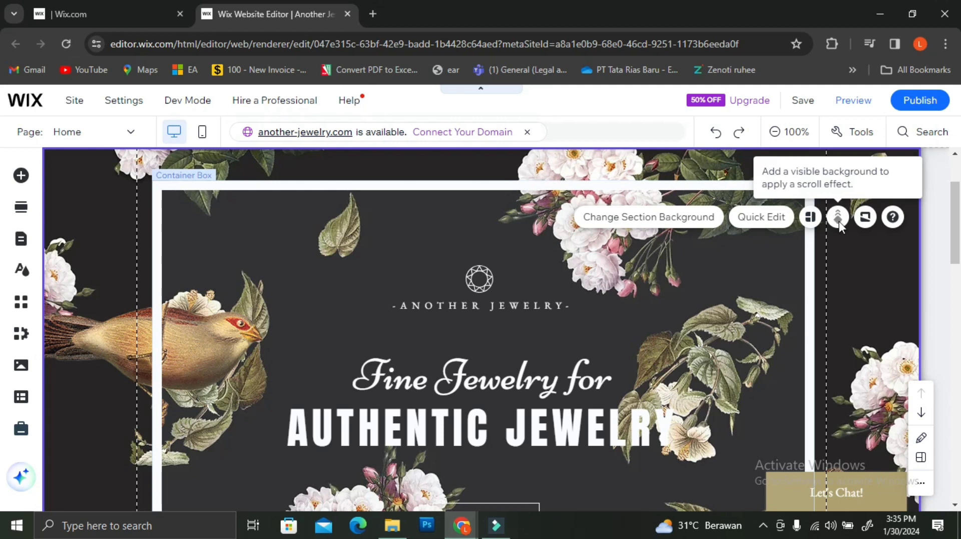
click(838, 217)
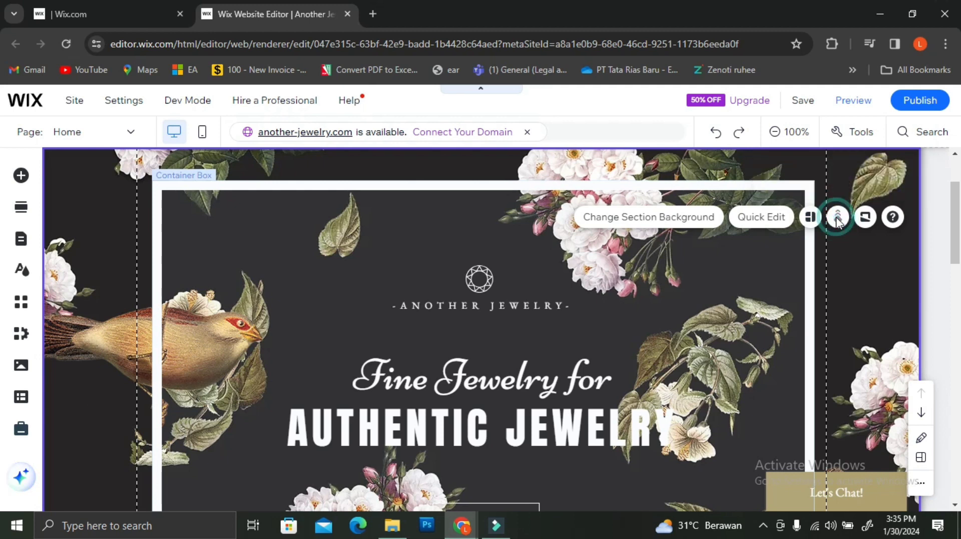
click(837, 220)
- Apply the Glide in animation to the container box in the Welcome section
click(803, 248)
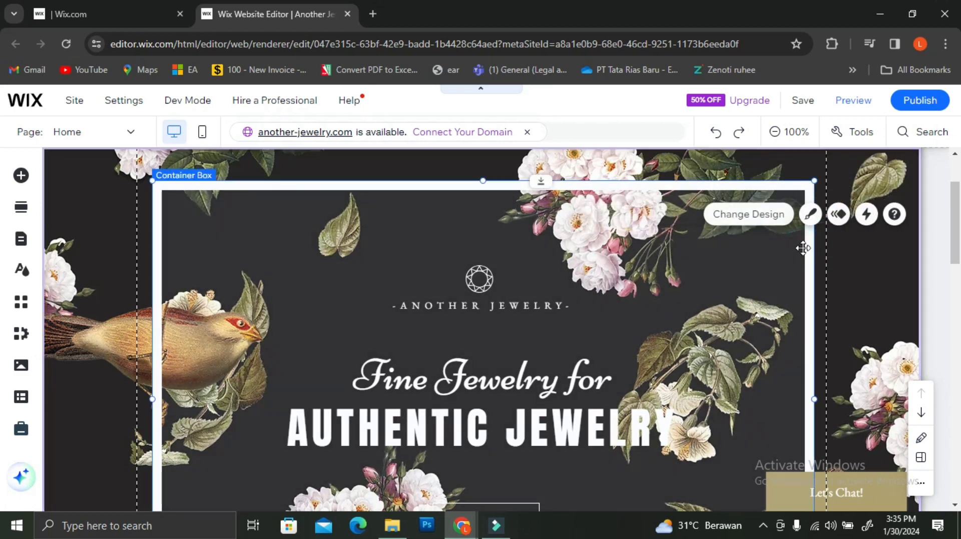
click(835, 216)
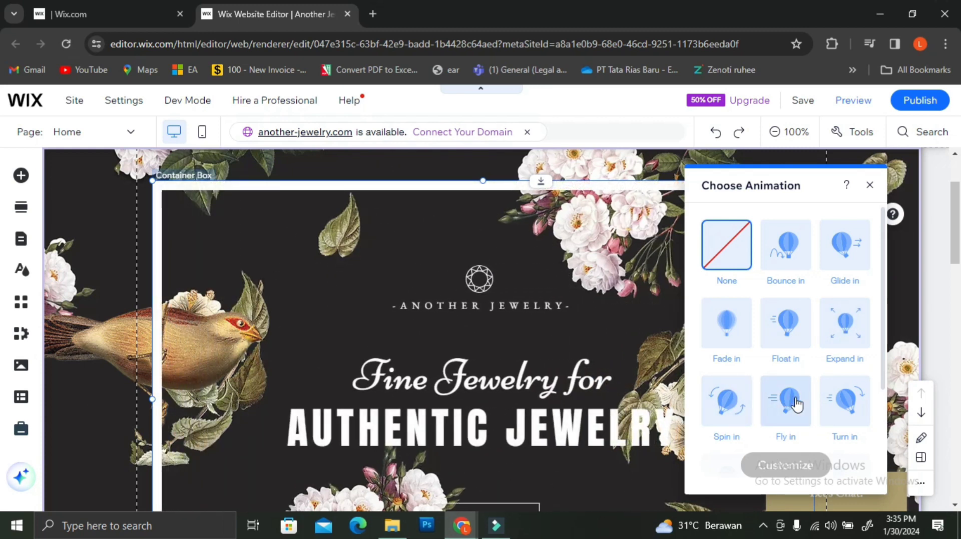
scroll(837, 413, down, 3)
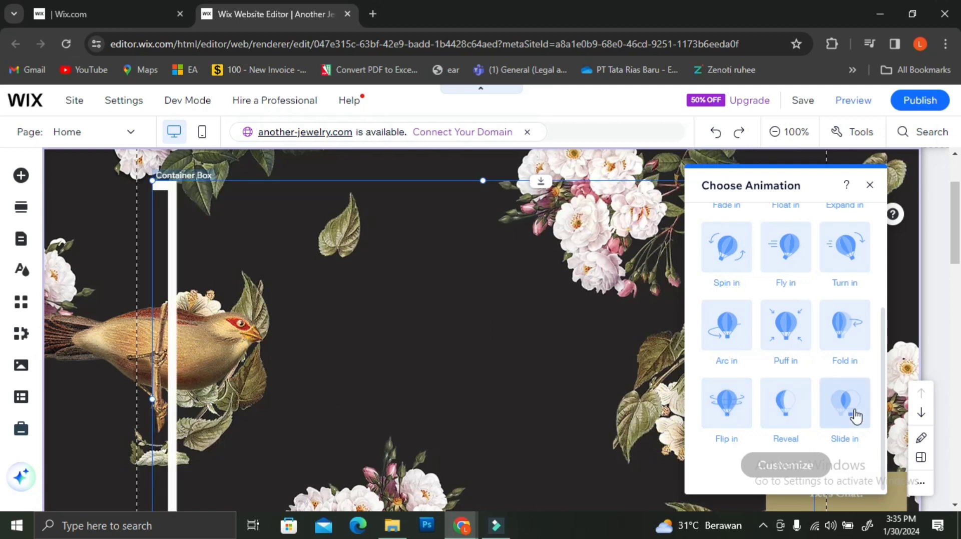
scroll(856, 415, up, 3)
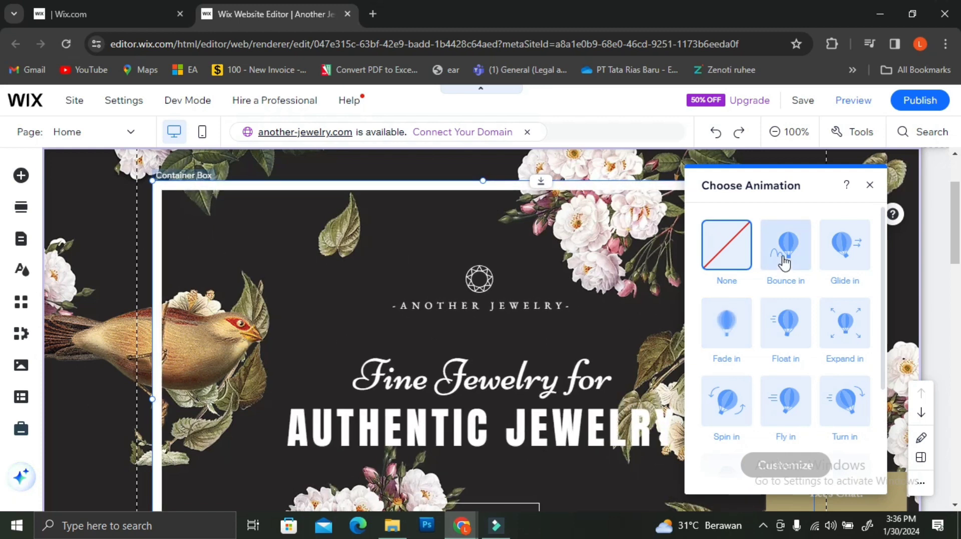
click(834, 259)
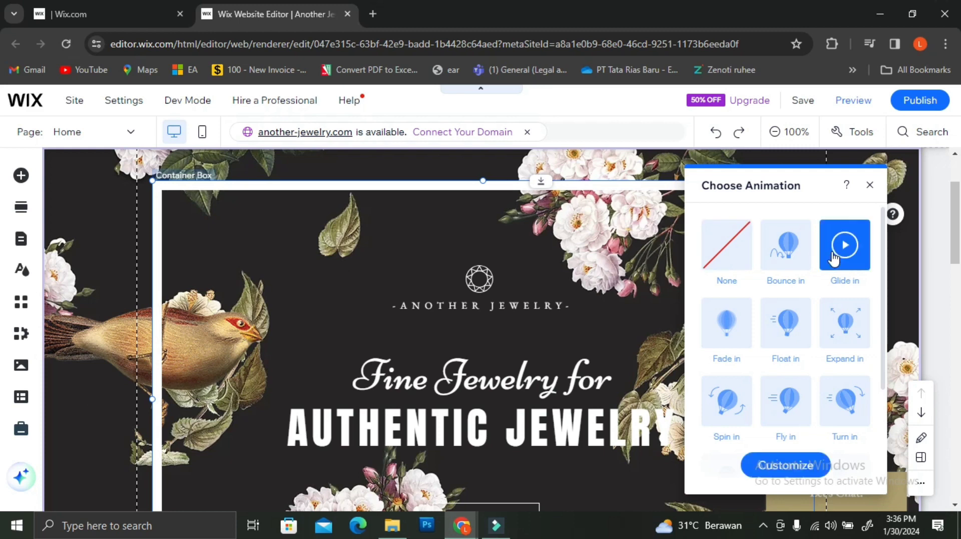
- Customize the container box's Glide in animation with a direction of 180° and preview it
click(776, 475)
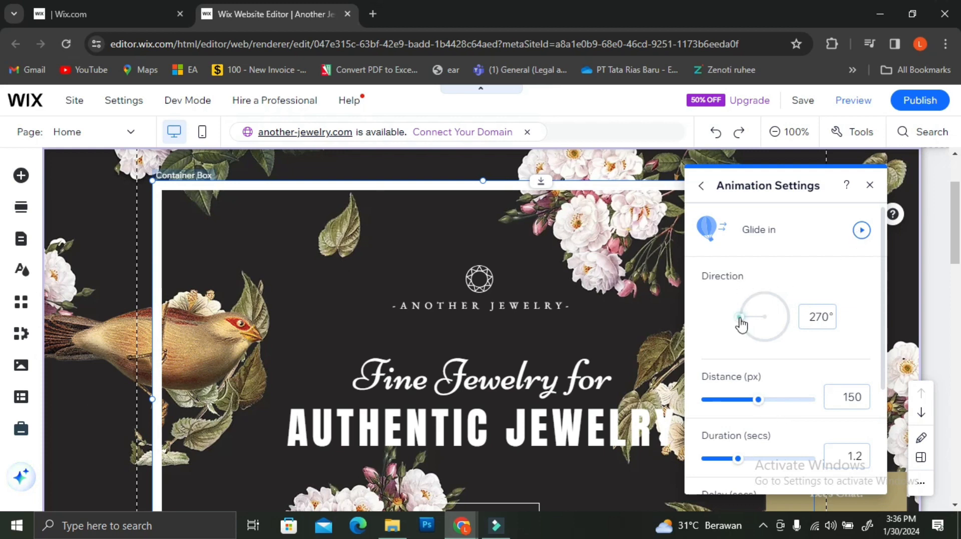
drag(740, 319, 763, 296)
drag(766, 301, 760, 295)
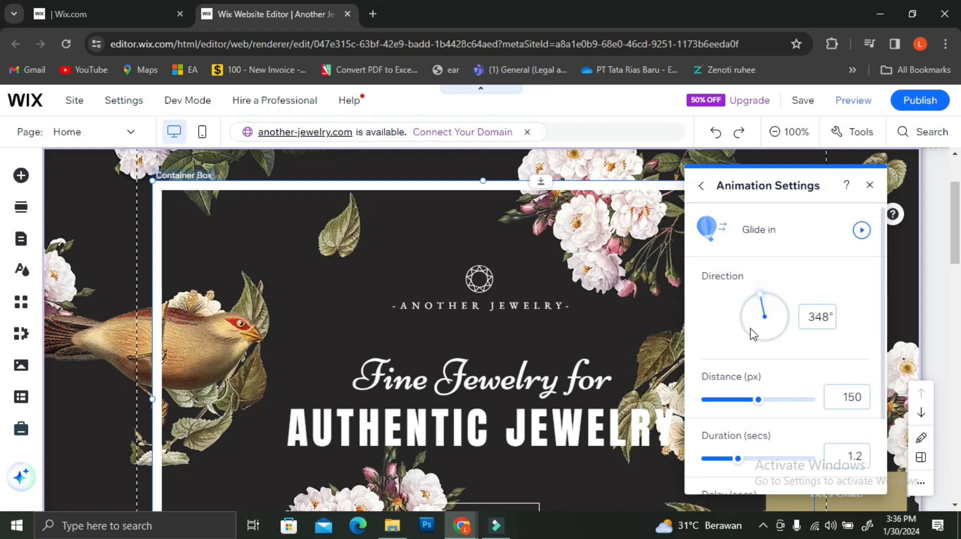
drag(758, 334, 765, 333)
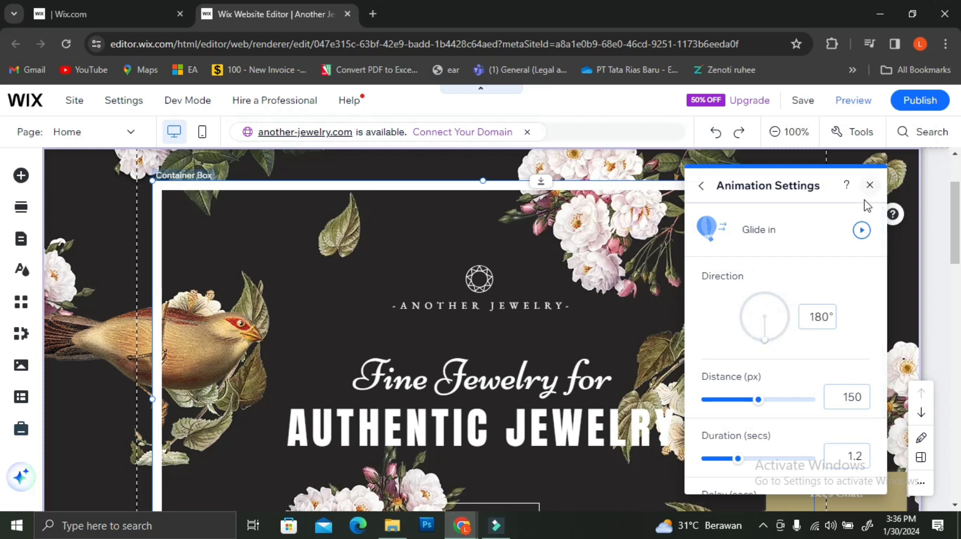
click(860, 233)
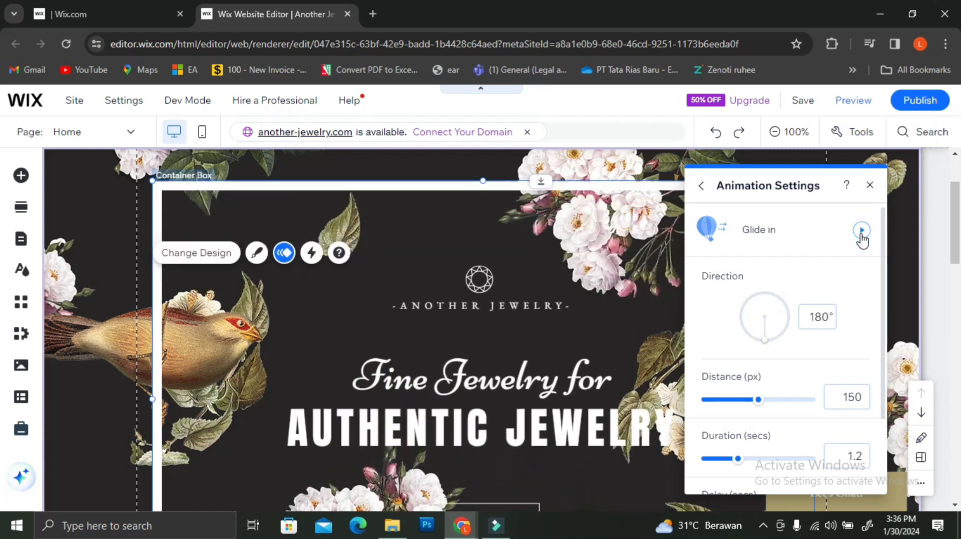
click(861, 233)
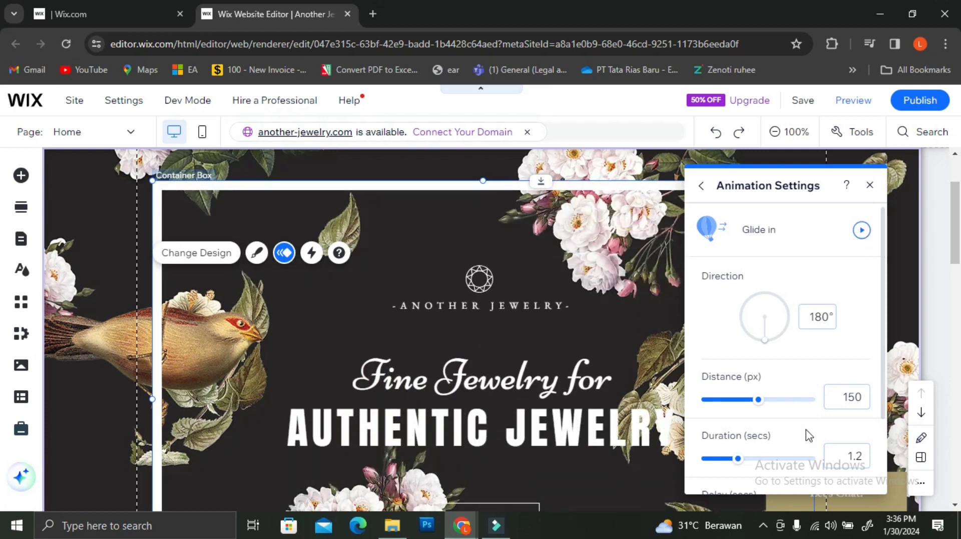
- Set the Glide in animation's duration to 1.8 seconds and preview it
scroll(807, 436, down, 2)
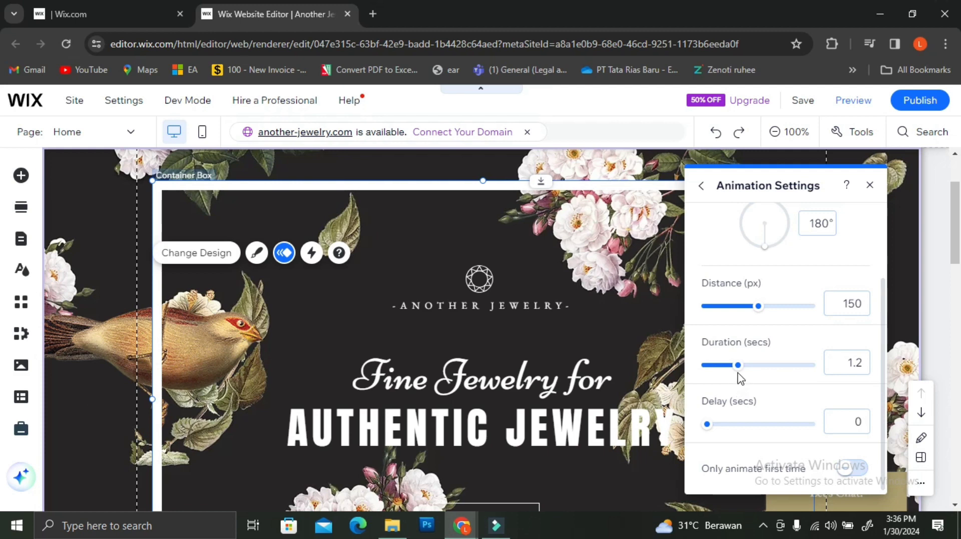
drag(739, 371, 753, 371)
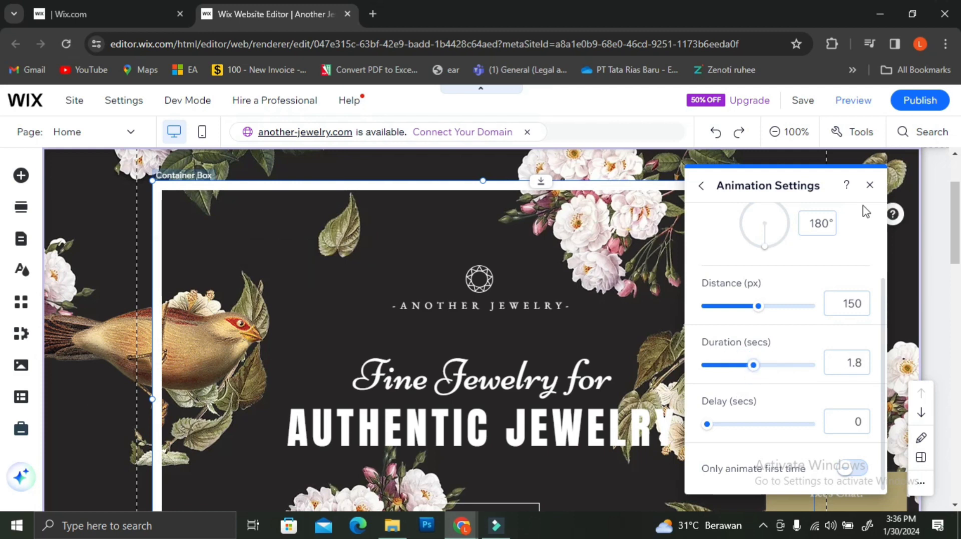
scroll(820, 230, up, 2)
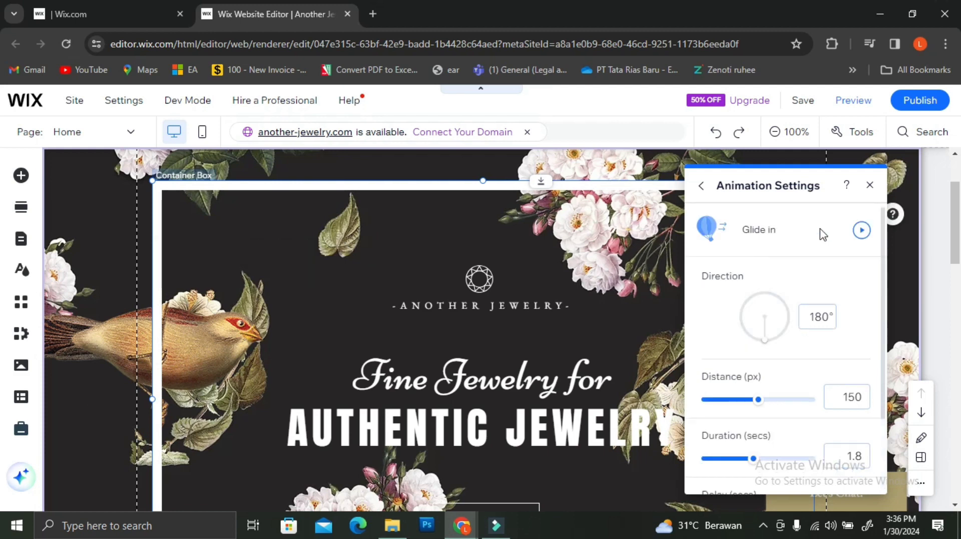
click(862, 230)
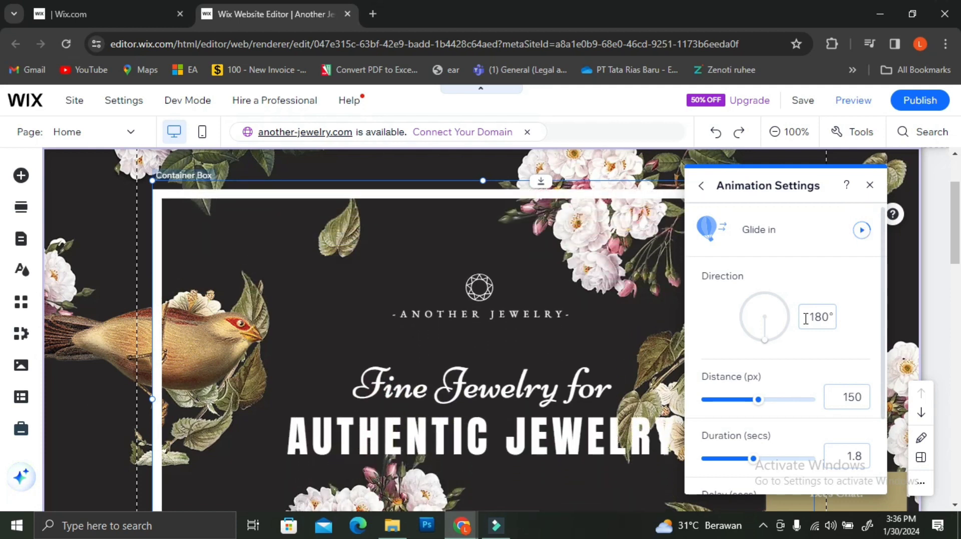
- Set the Glide in animation's duration to 1.25 seconds and preview it
scroll(798, 343, down, 2)
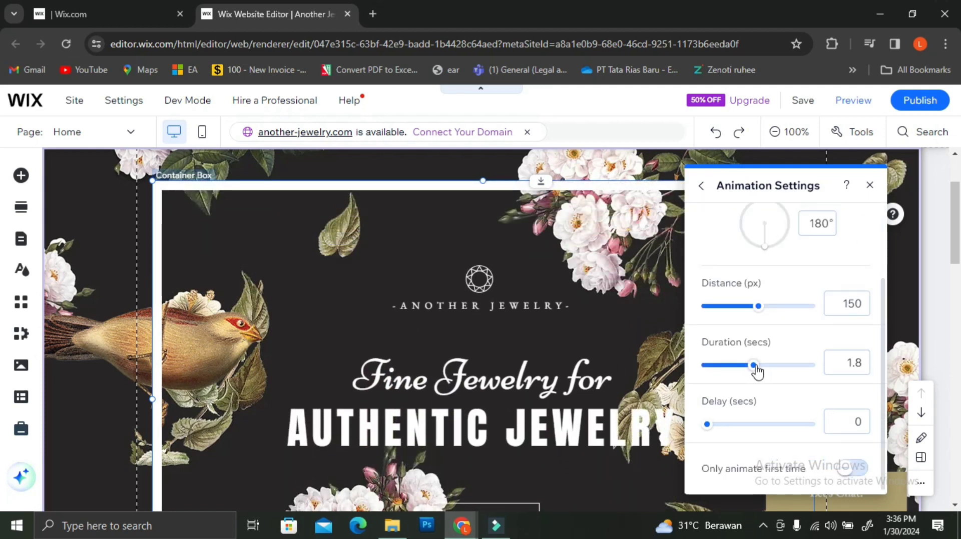
drag(757, 372, 739, 374)
scroll(764, 432, up, 1)
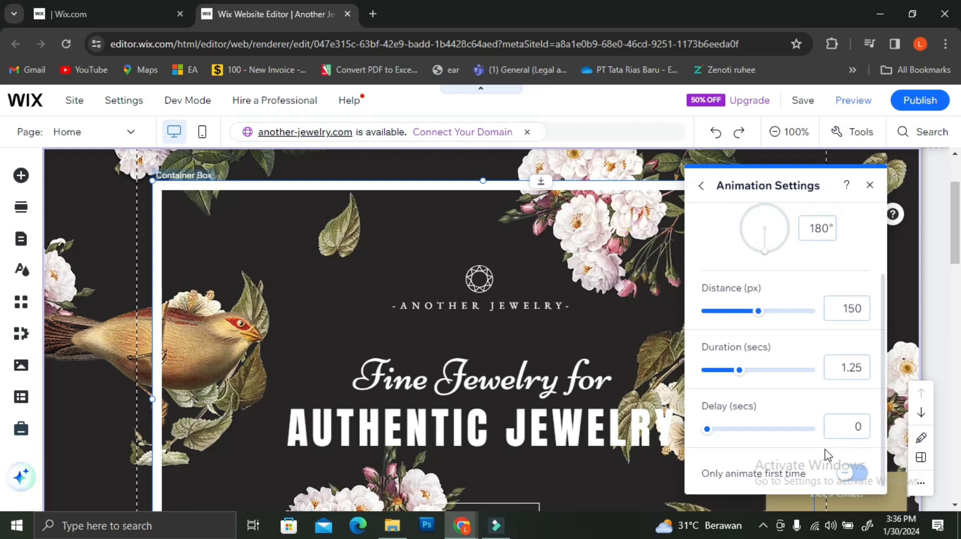
scroll(789, 272, up, 2)
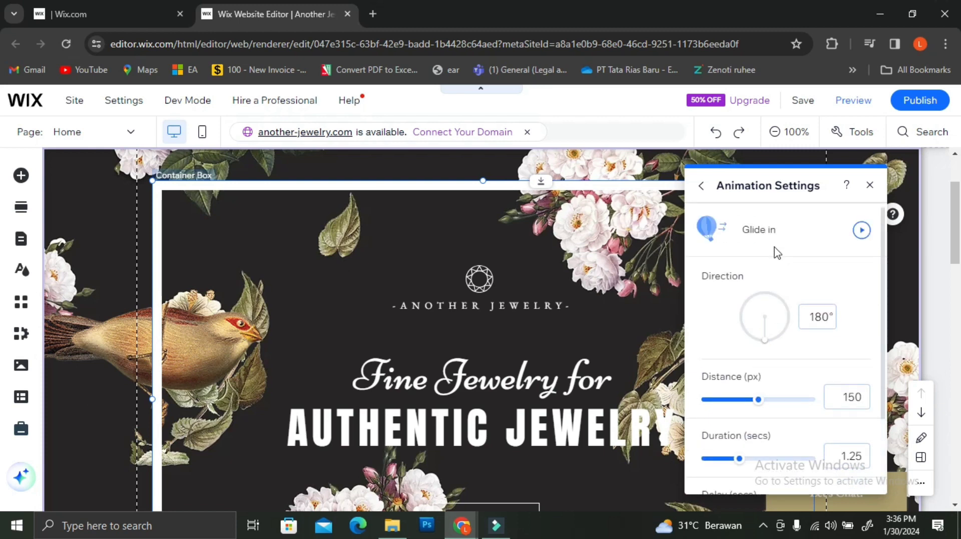
click(861, 234)
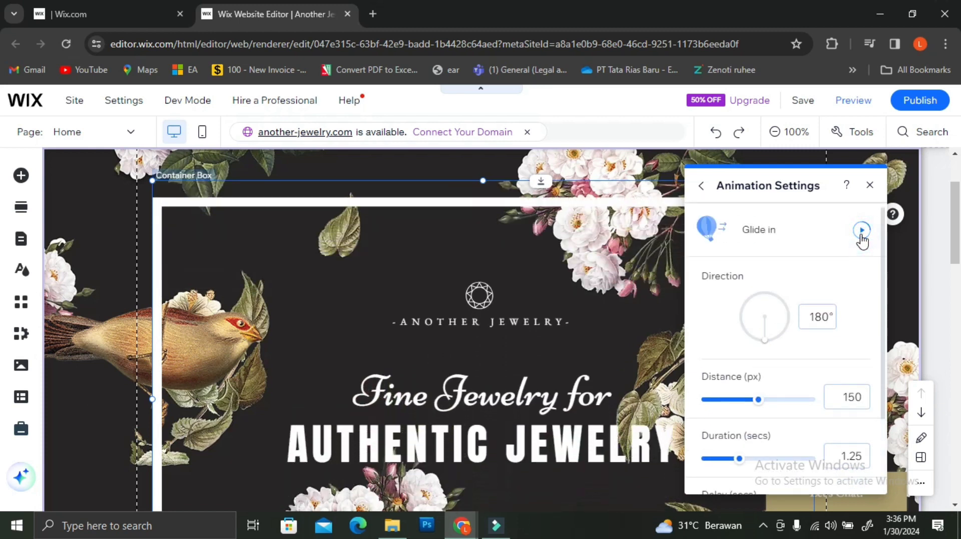
- Close the container box's animation settings and apply the Fade in animation to the NEW IN heading in the Products section
click(701, 187)
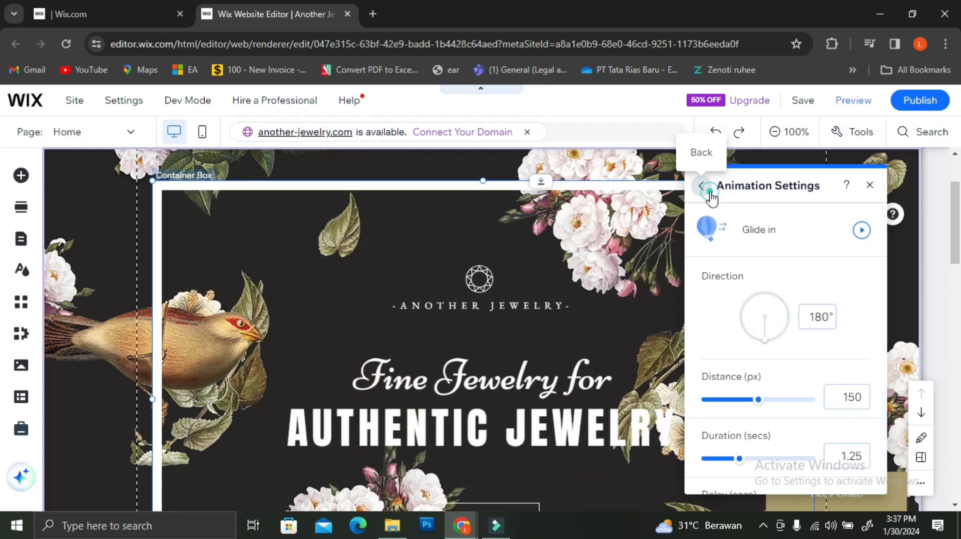
click(639, 163)
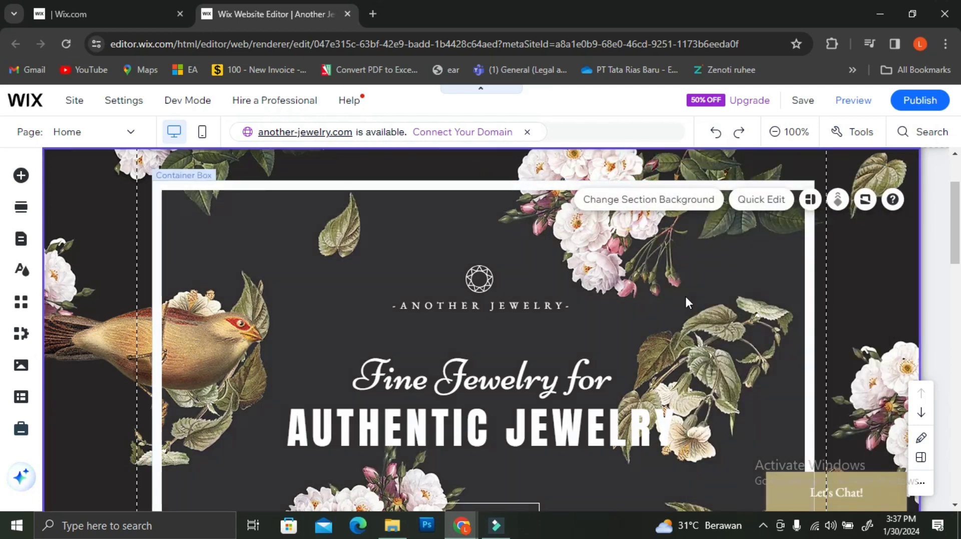
scroll(686, 300, down, 10)
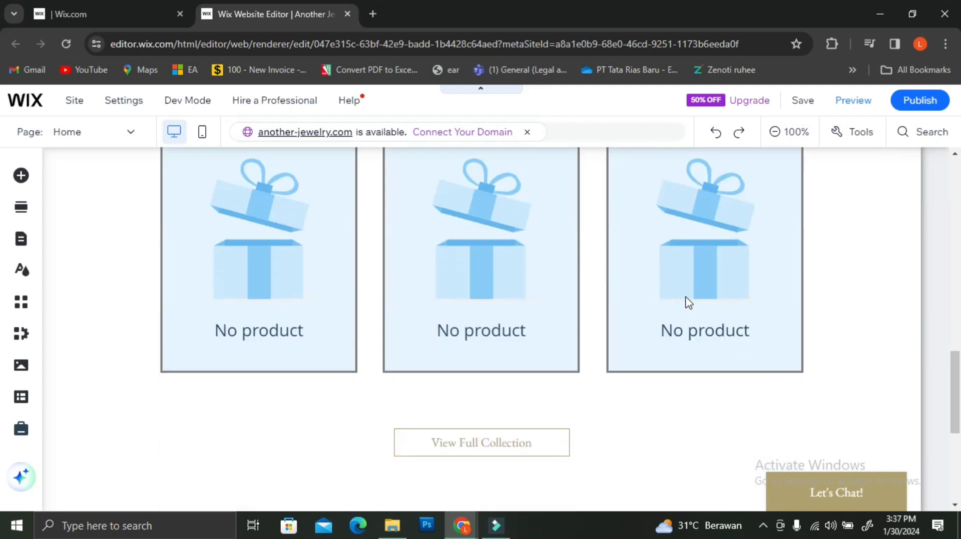
scroll(689, 302, up, 4)
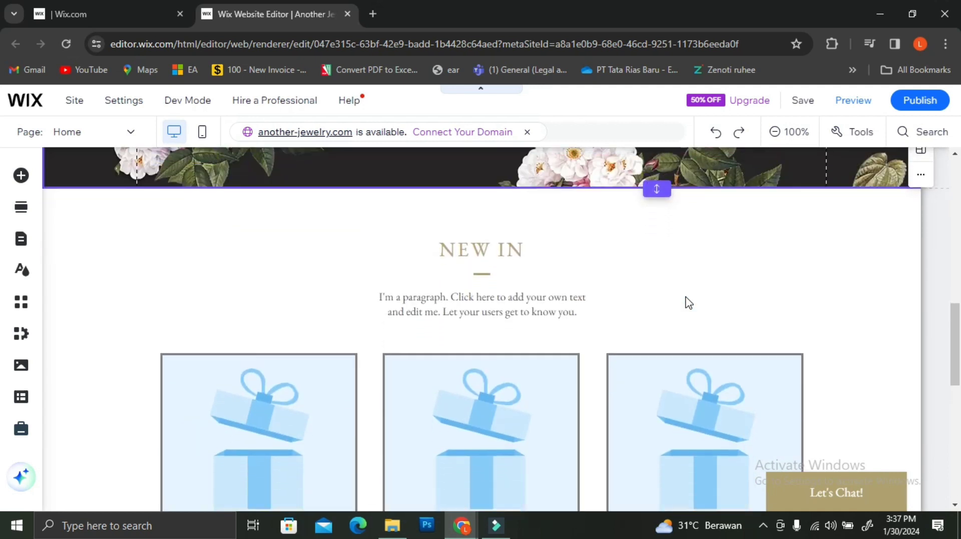
scroll(688, 303, down, 1)
click(529, 253)
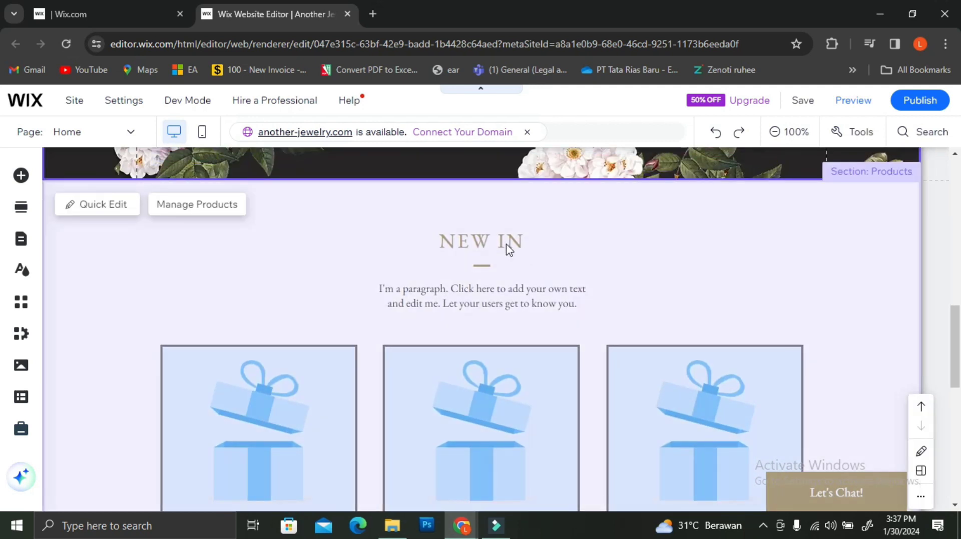
click(506, 245)
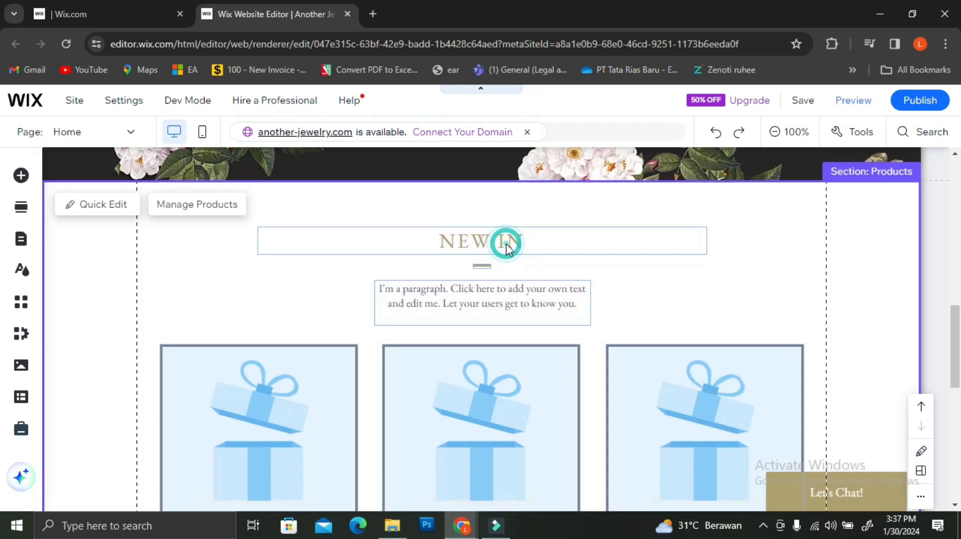
click(642, 287)
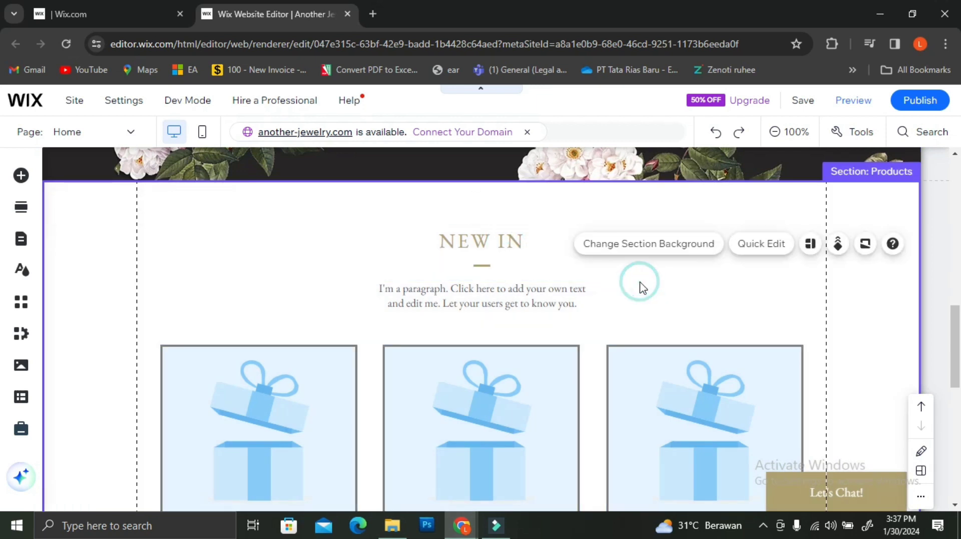
click(515, 246)
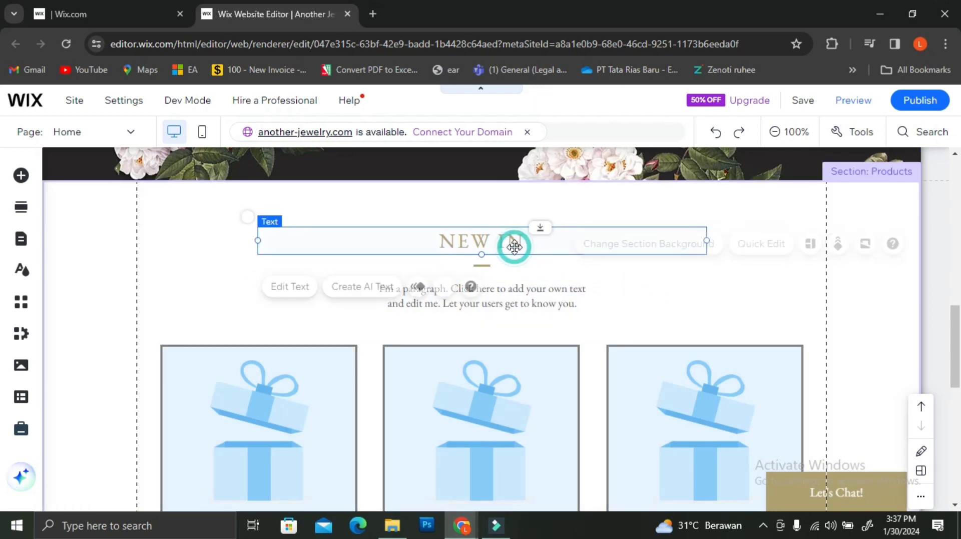
click(420, 289)
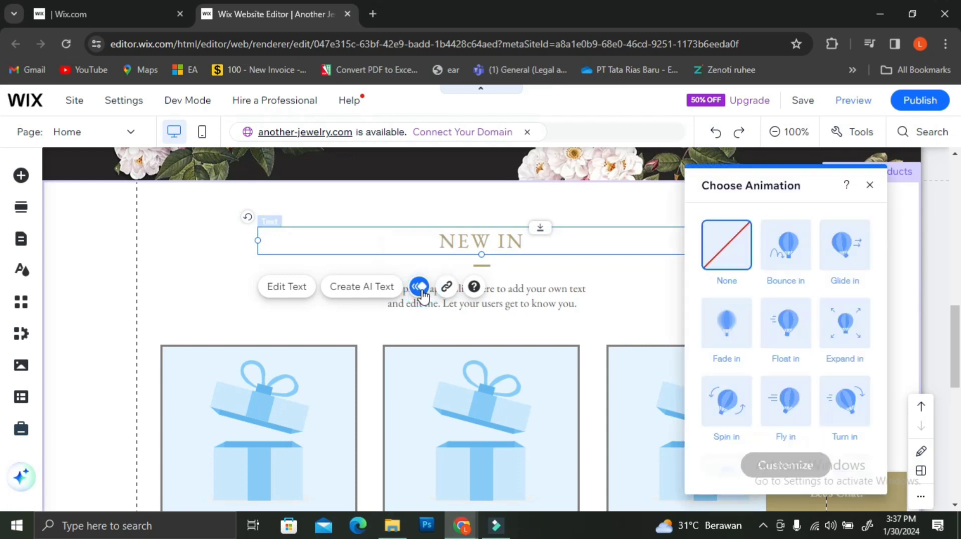
click(721, 352)
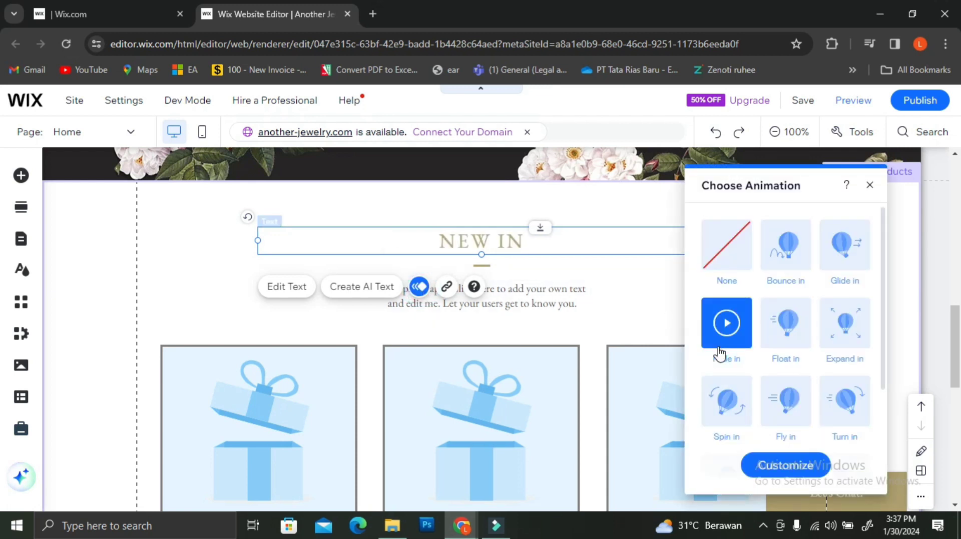
- Apply the Fade in animation to the paragraph below the NEW IN heading and slightly increase its delay
click(538, 295)
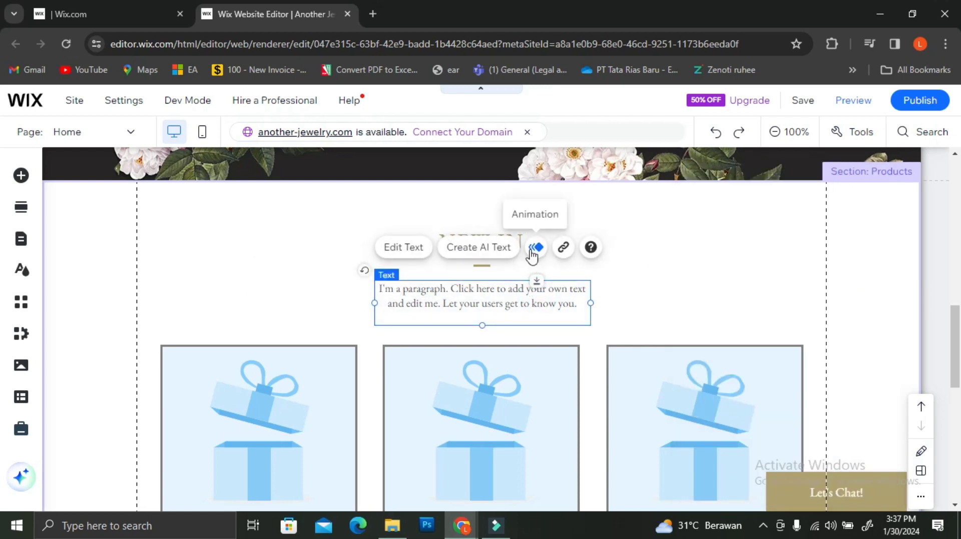
click(535, 247)
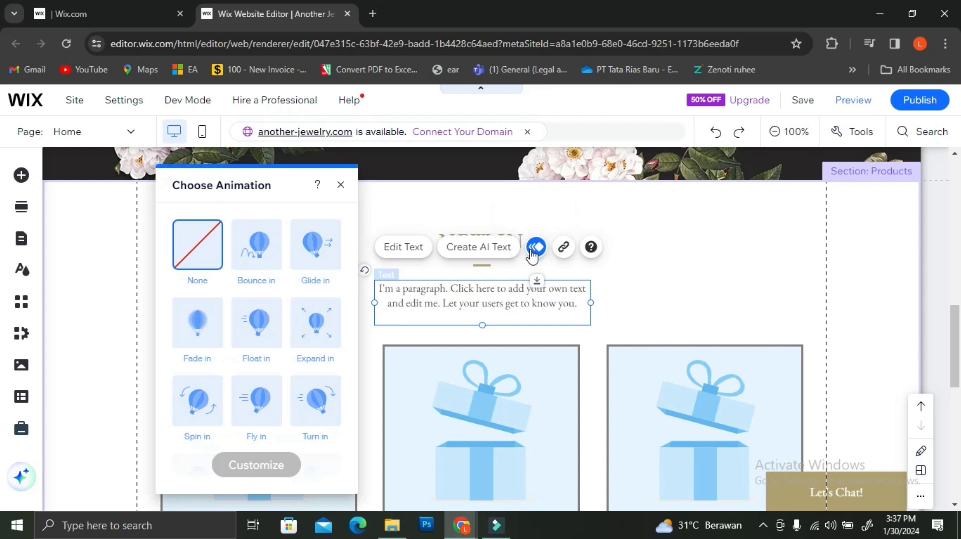
click(195, 341)
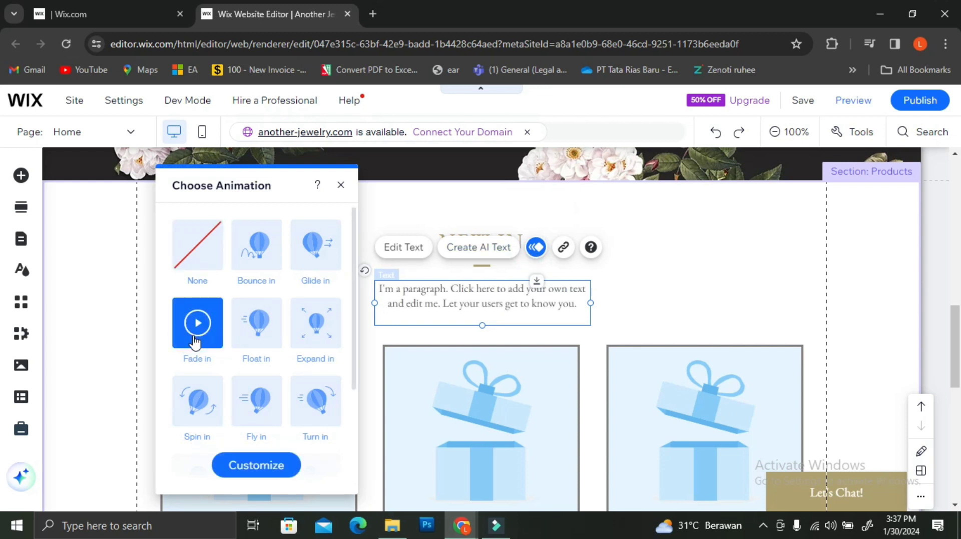
click(256, 464)
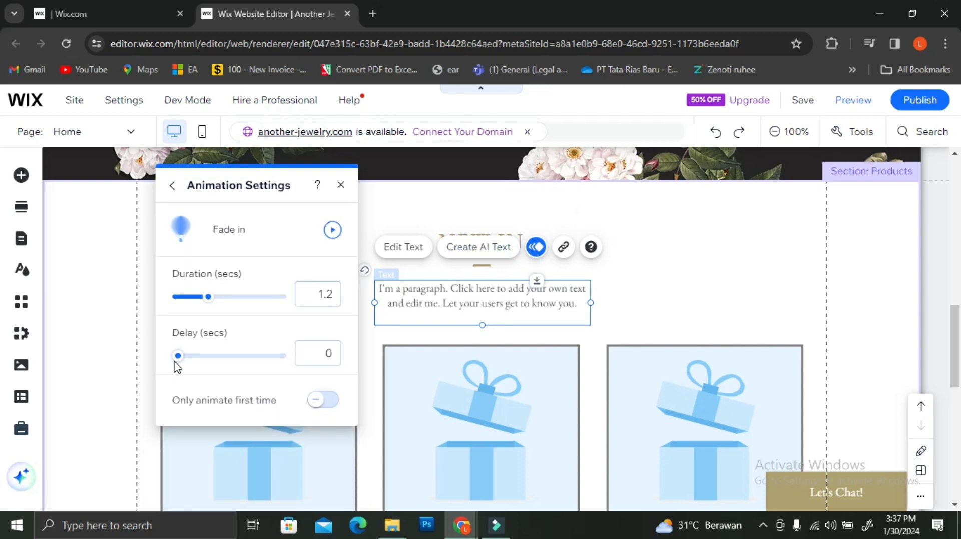
drag(176, 361, 181, 362)
click(637, 306)
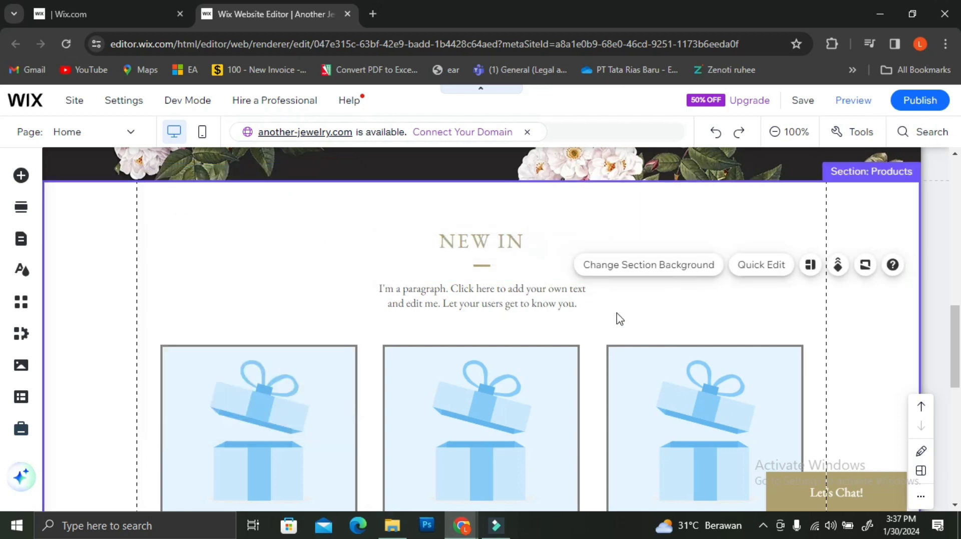
- Apply the Float in animation to the View Full Collection button below the product widgets
click(326, 403)
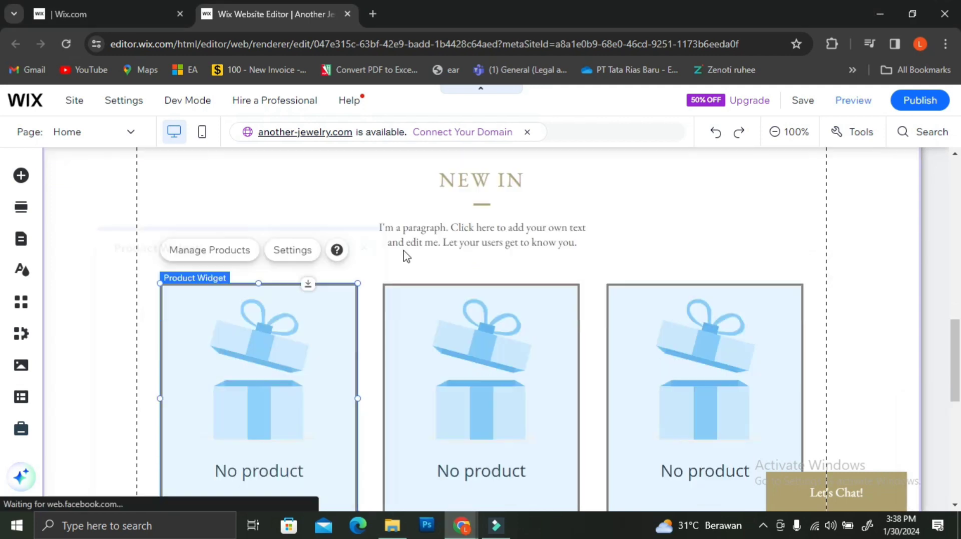
scroll(429, 260, down, 5)
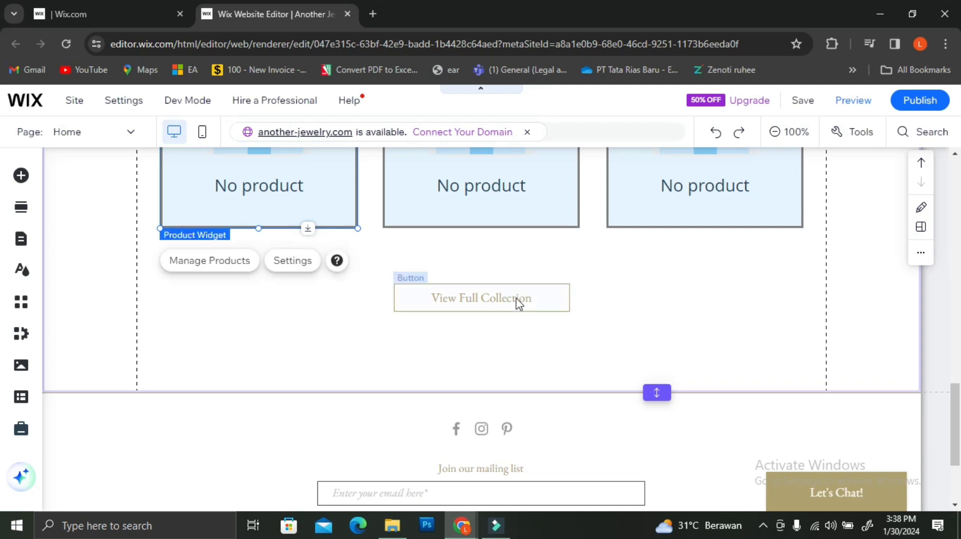
scroll(515, 302, down, 3)
scroll(515, 304, up, 2)
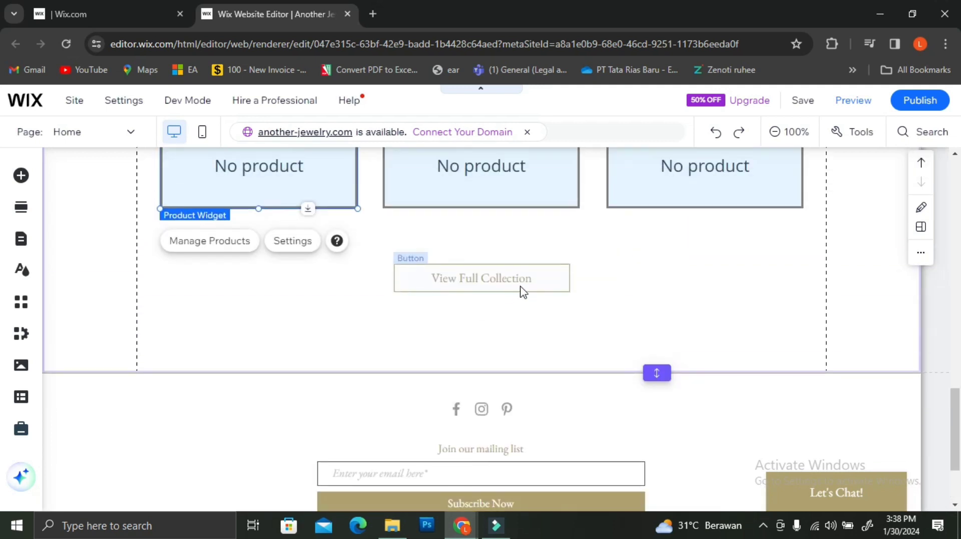
click(520, 285)
click(542, 234)
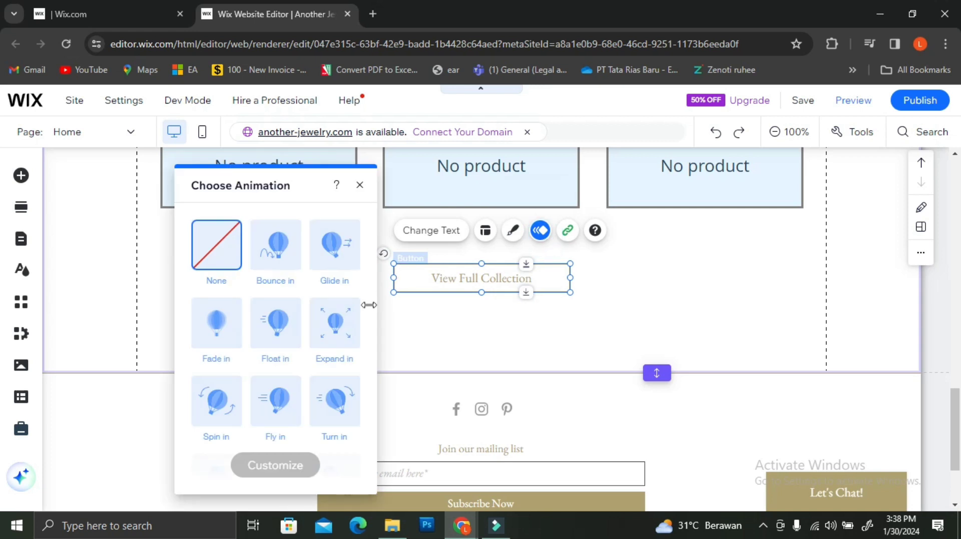
click(286, 351)
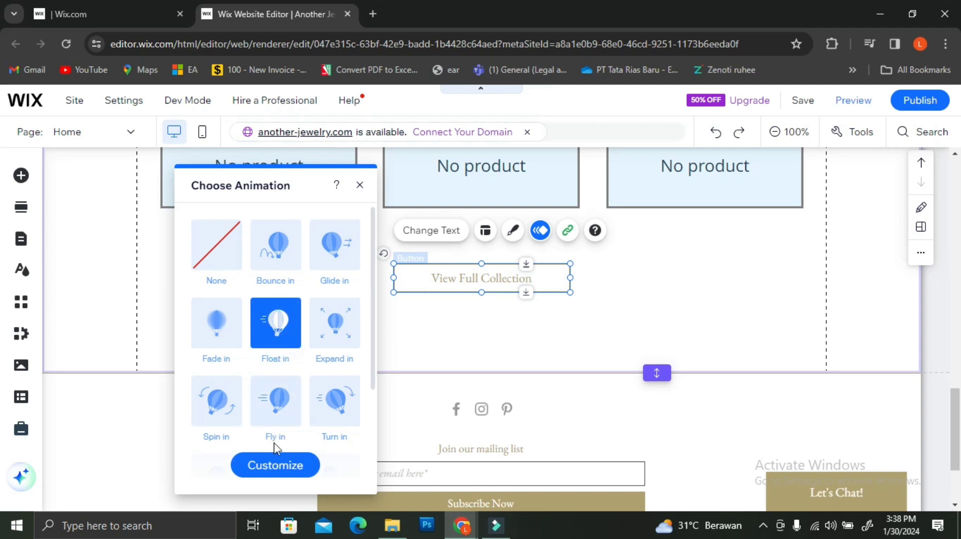
- Customize the button's Float in animation with a 0.5-second delay and the direction From bottom, and preview it
click(276, 468)
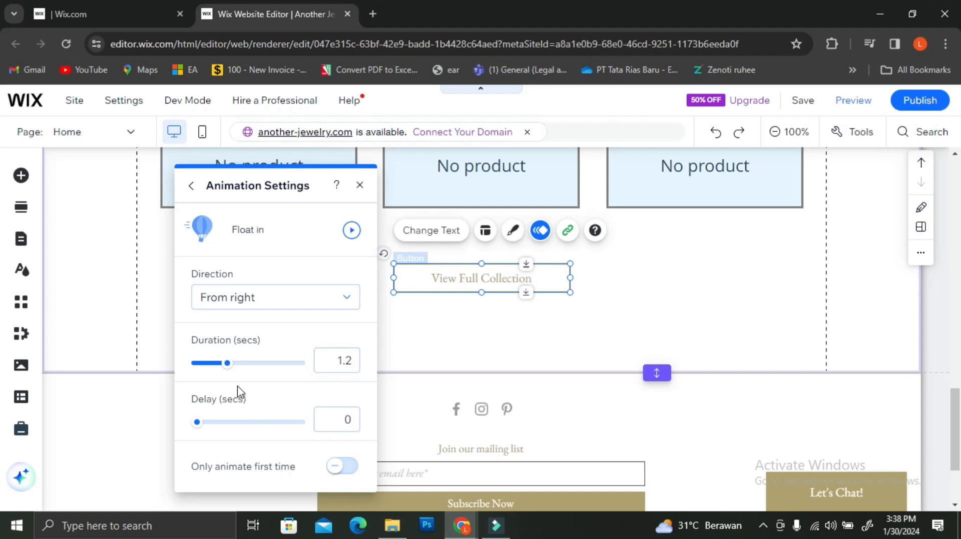
drag(197, 423, 202, 425)
click(326, 298)
click(320, 327)
click(351, 233)
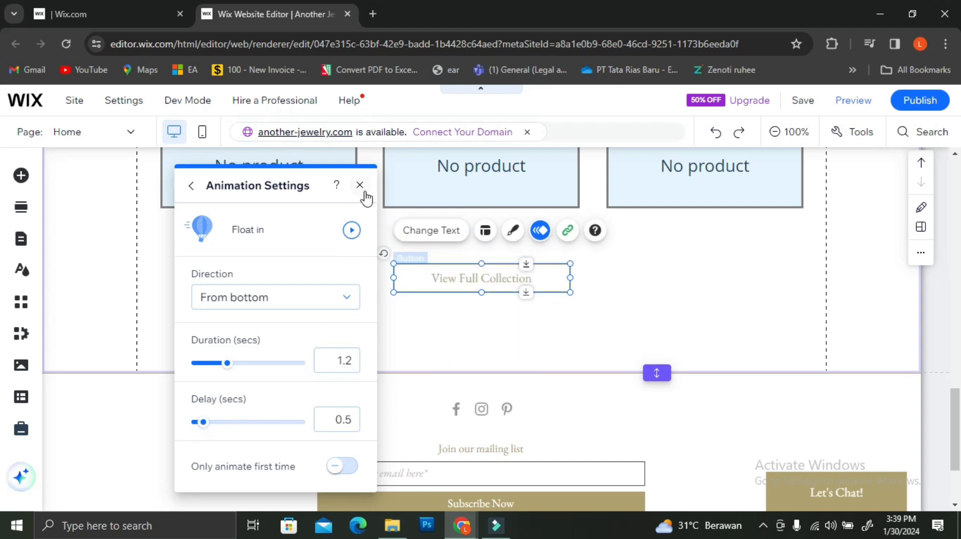
click(359, 186)
- Apply the Glide in animation to the Get Subscribers Form in the footer
scroll(497, 349, down, 3)
click(526, 296)
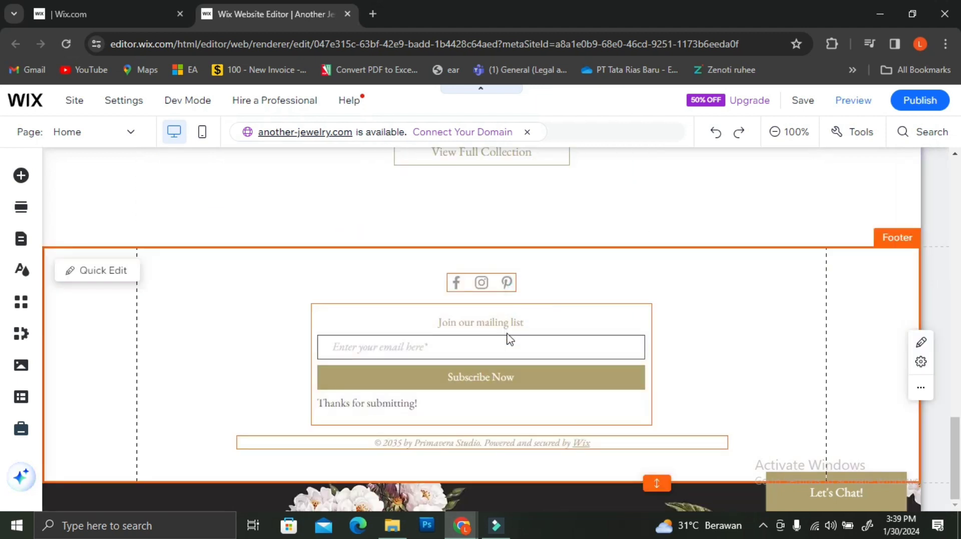
click(552, 321)
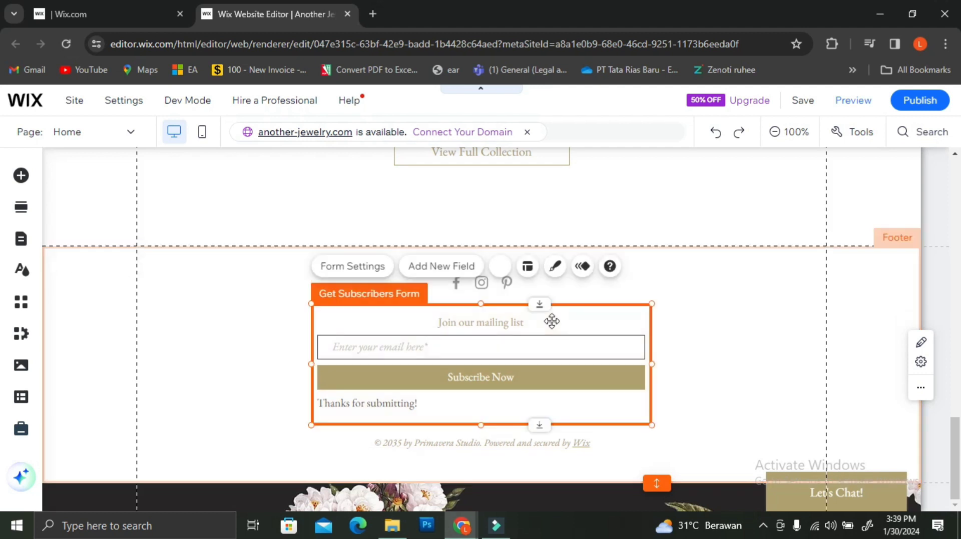
click(581, 267)
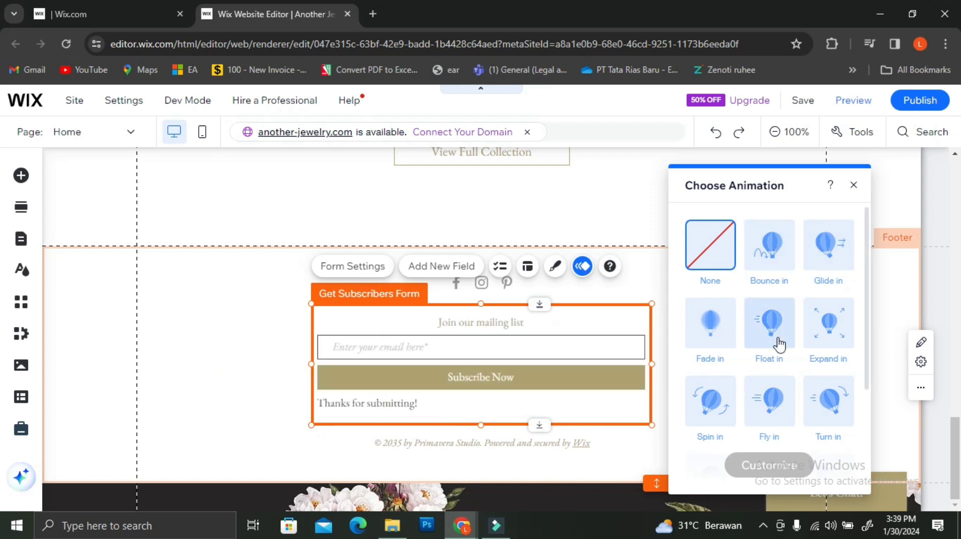
click(827, 235)
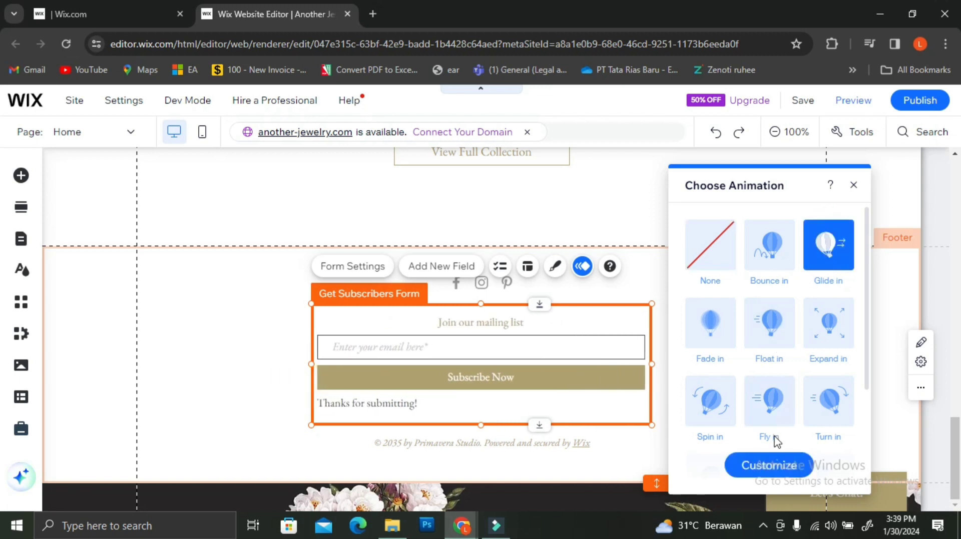
- Set the subscribers form's Glide in direction to 180°, preview the animation and close its settings
click(769, 468)
click(729, 314)
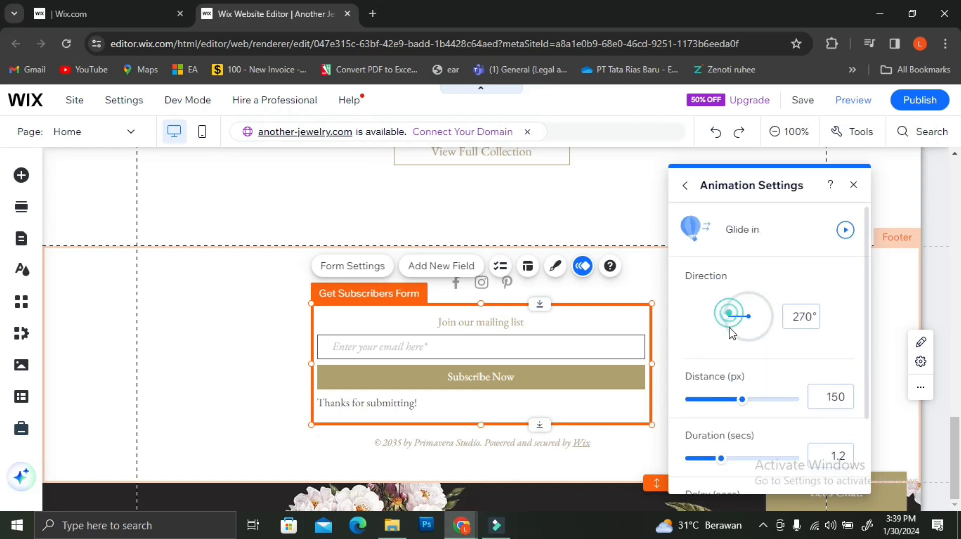
drag(728, 321, 750, 350)
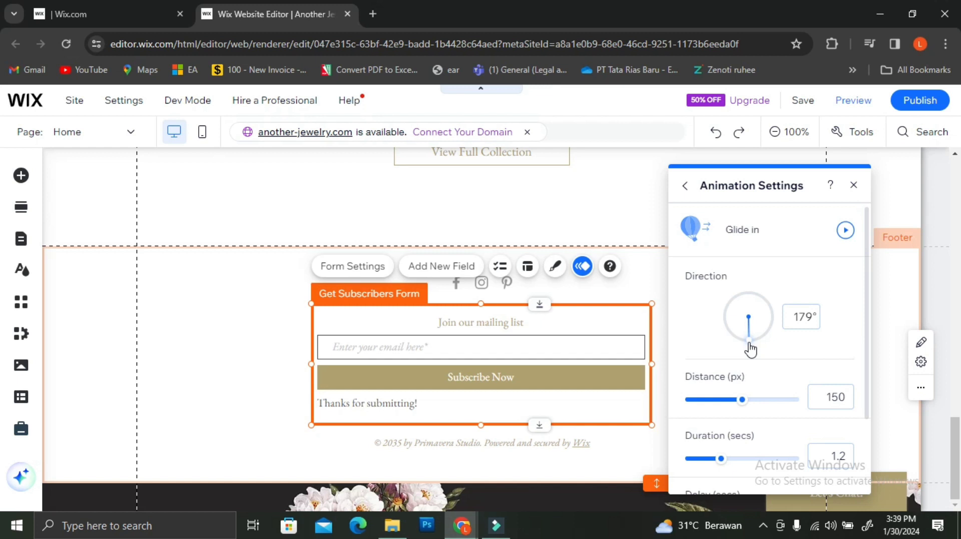
drag(750, 350, 749, 349)
click(812, 318)
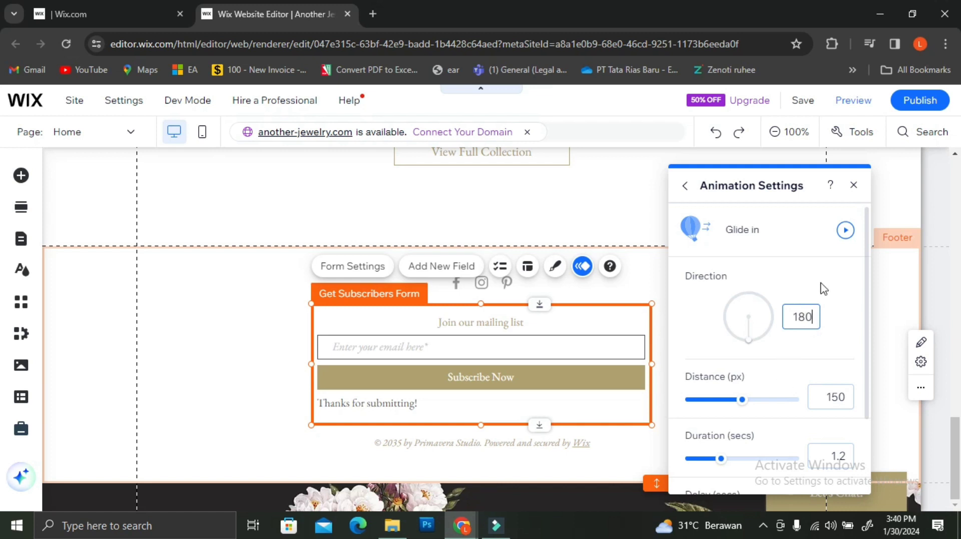
click(846, 231)
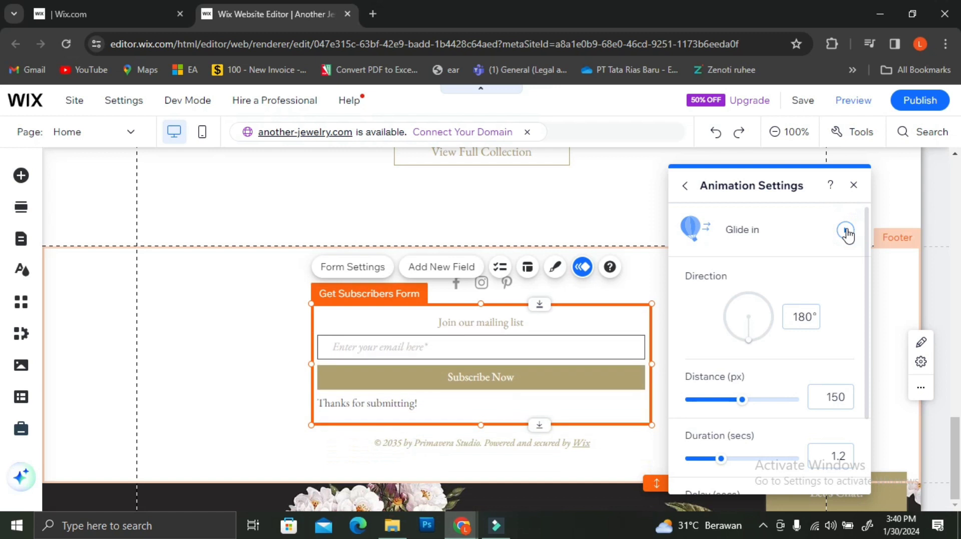
scroll(805, 402, down, 2)
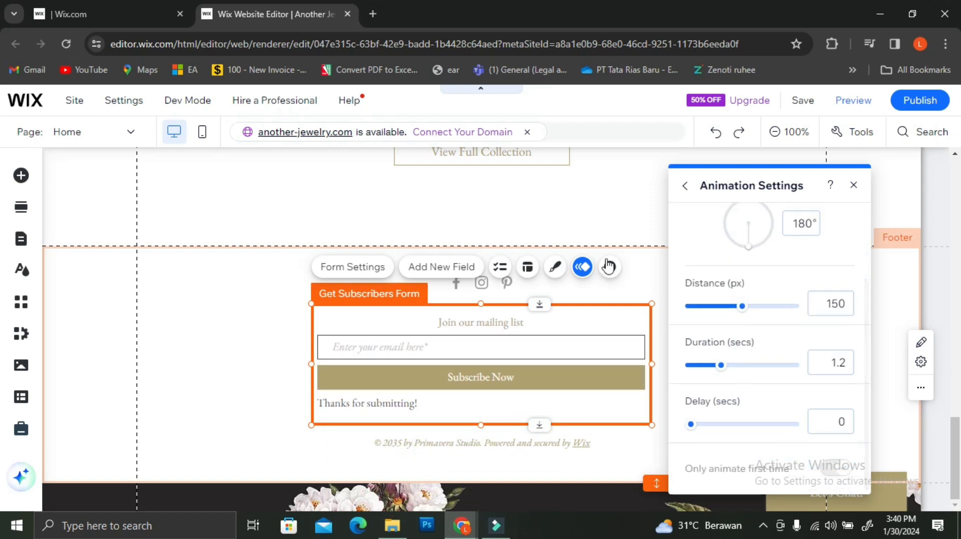
click(628, 204)
- Open the site in Preview mode and examine the animations from the Welcome section down to the Products section
scroll(628, 204, up, 20)
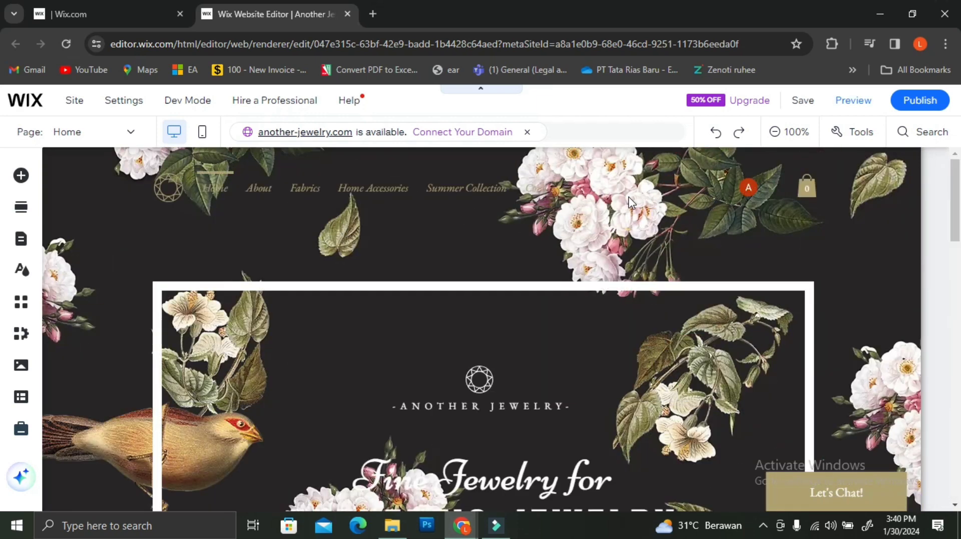
click(847, 105)
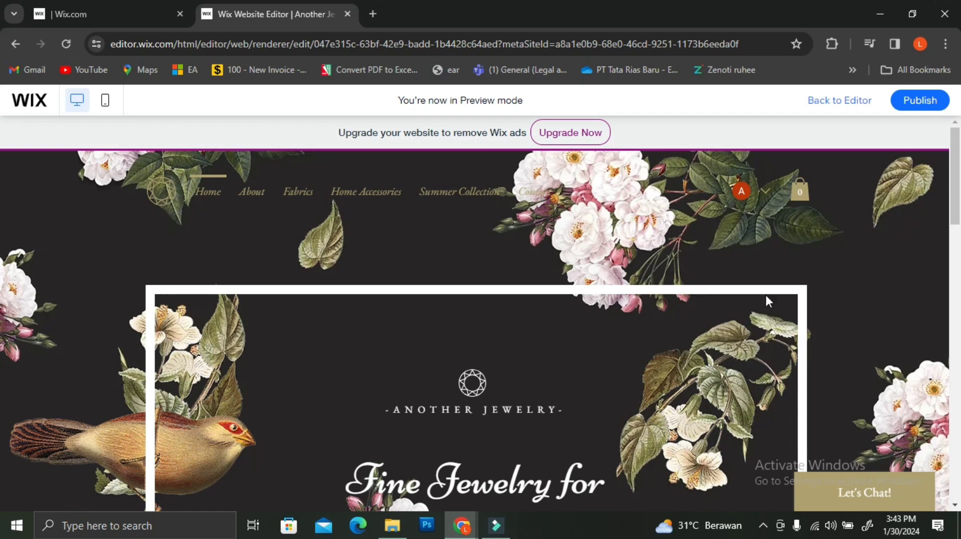
scroll(774, 321, down, 10)
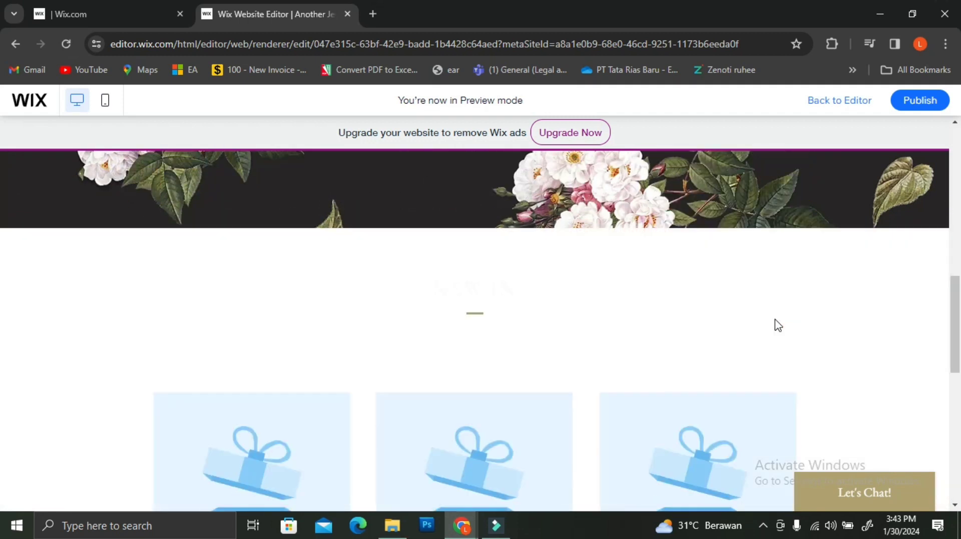
scroll(775, 325, up, 3)
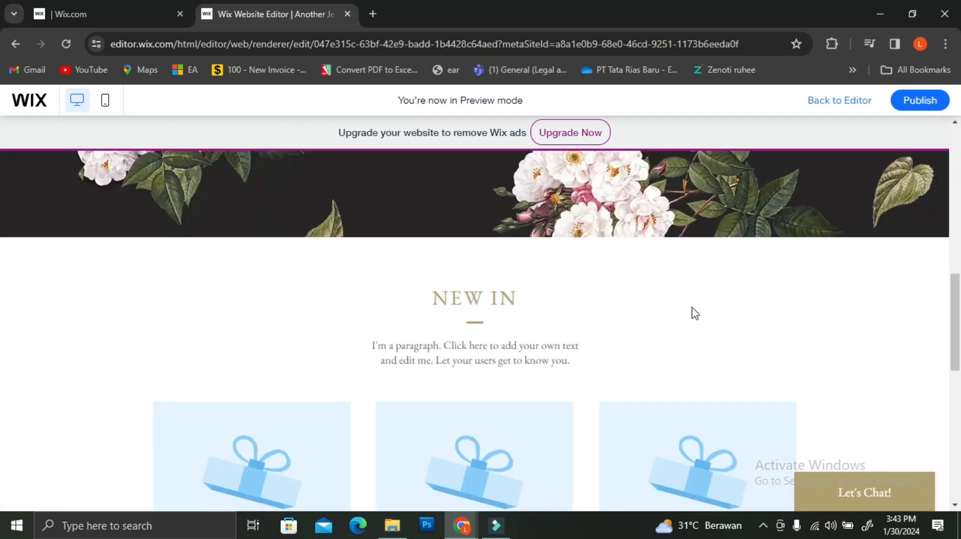
- Check the subscribe form's animation at the foot of the previewed page and publish the site
scroll(636, 361, down, 10)
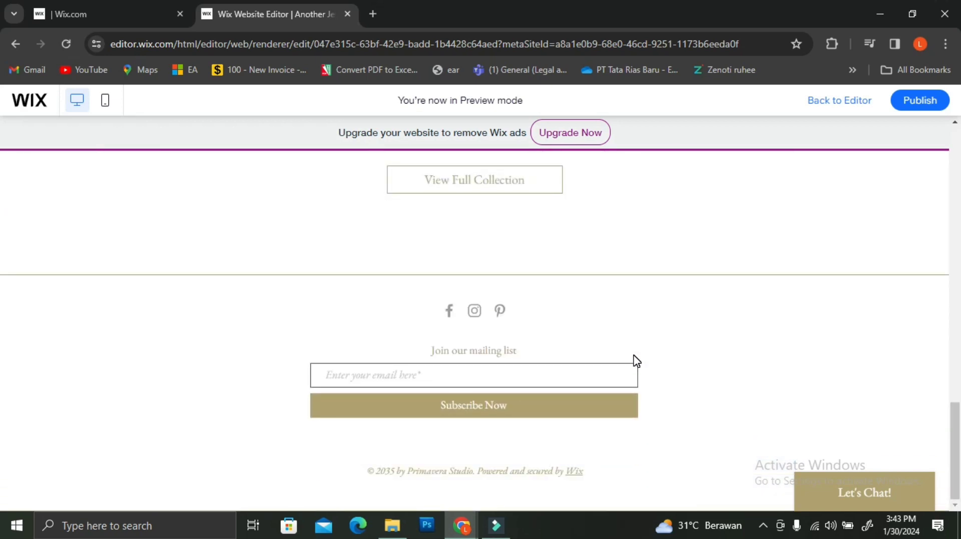
scroll(604, 370, up, 15)
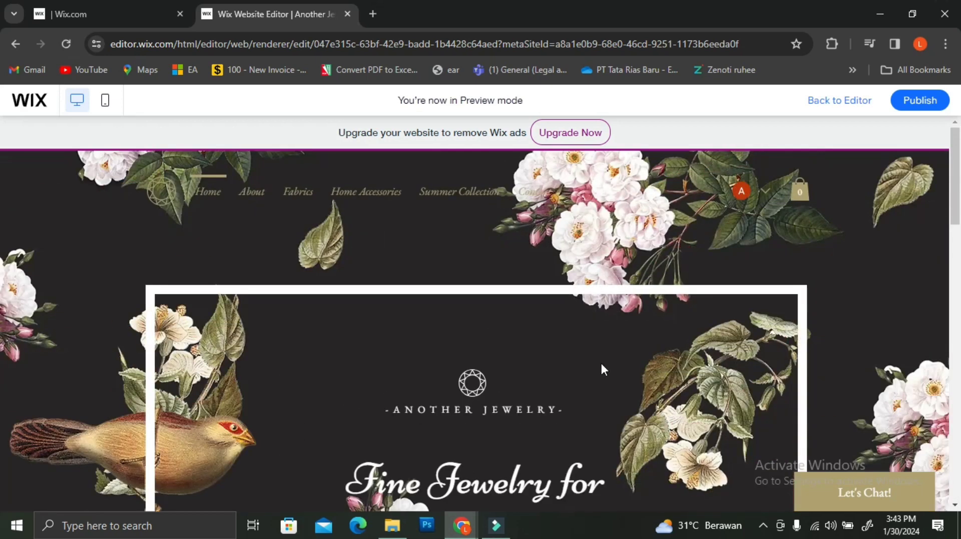
click(930, 107)
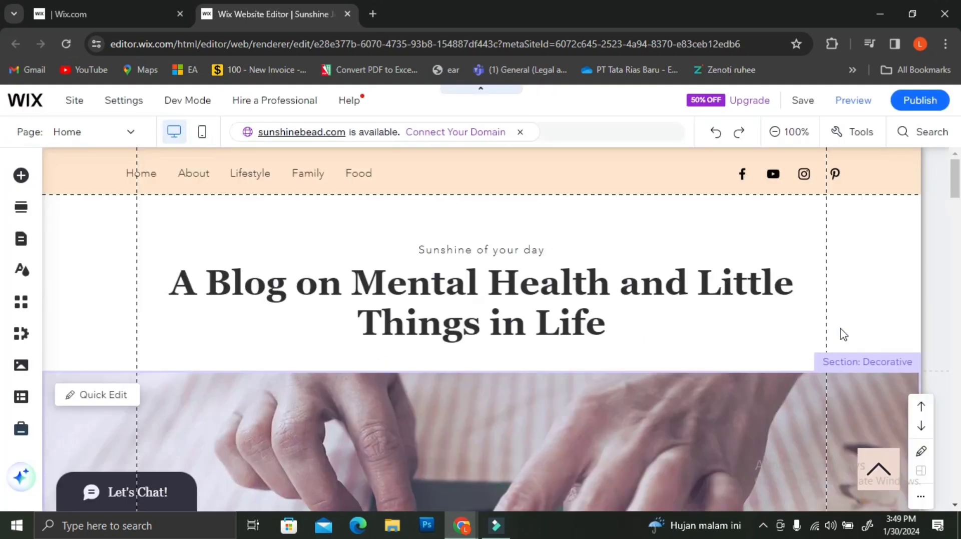
- Switch the Sunshine blog site's Home page to the mobile editor and skip the introductory tour
scroll(914, 323, down, 10)
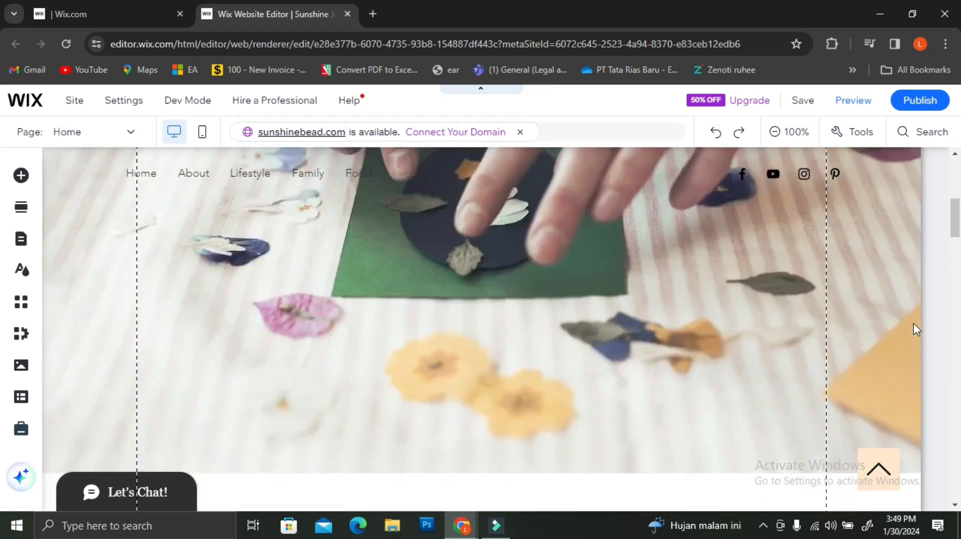
scroll(913, 323, up, 10)
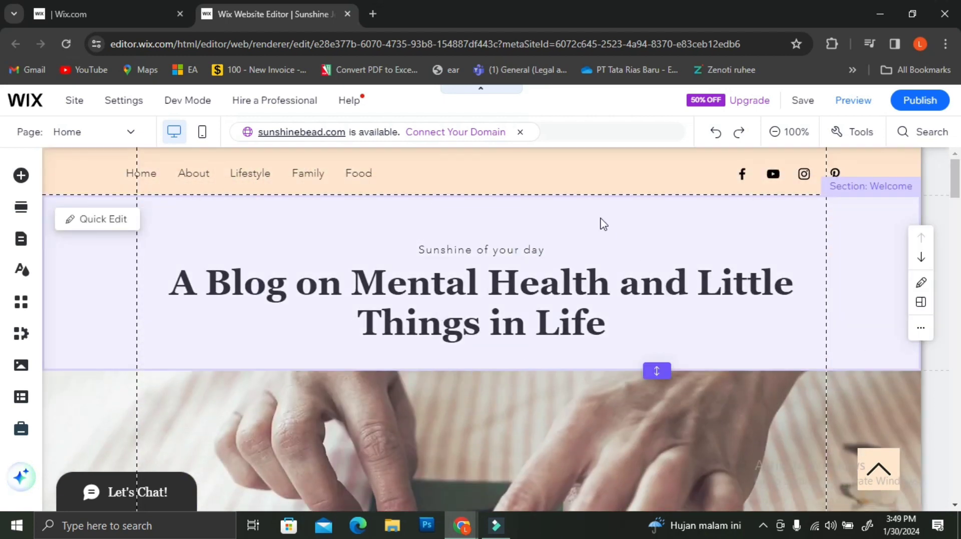
click(603, 224)
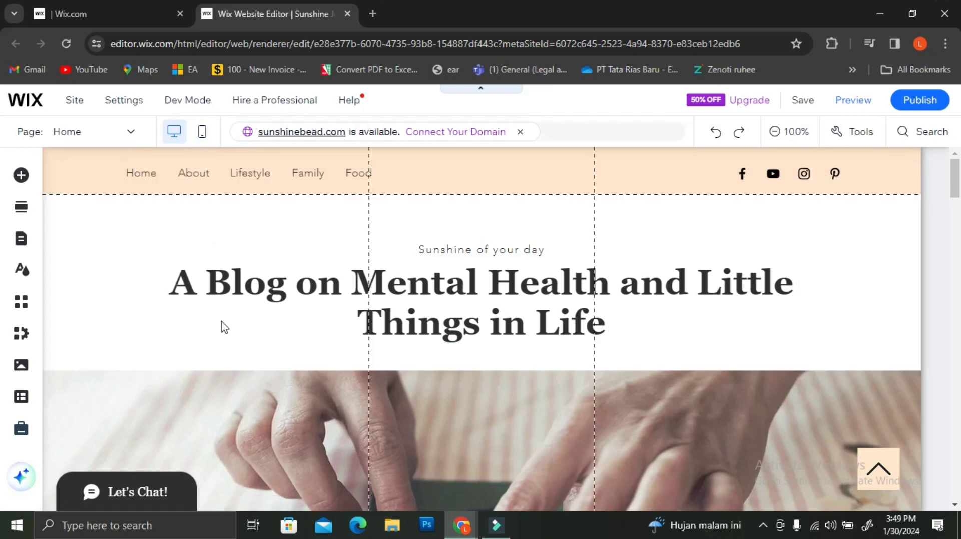
click(202, 132)
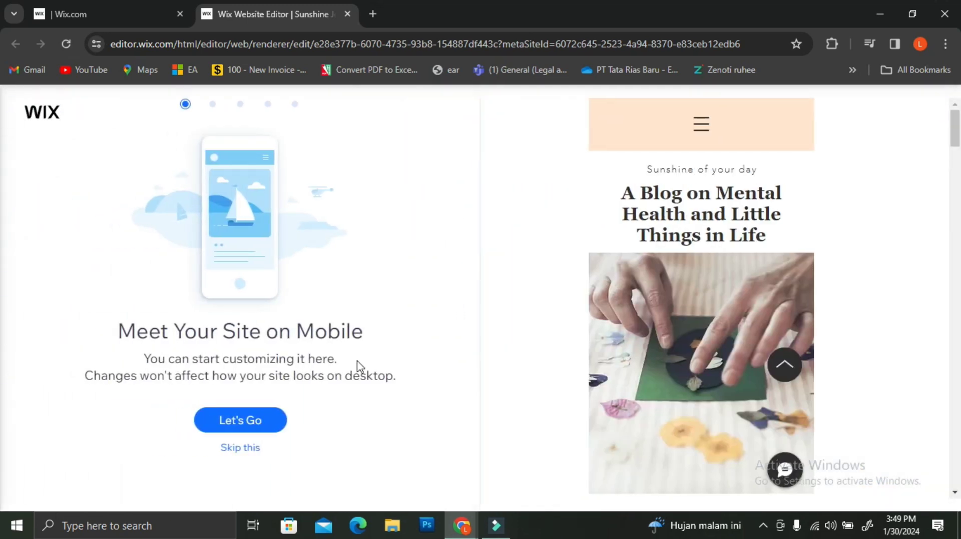
click(240, 448)
- Apply the Bounce in animation to the mobile menu icon in the header
click(504, 187)
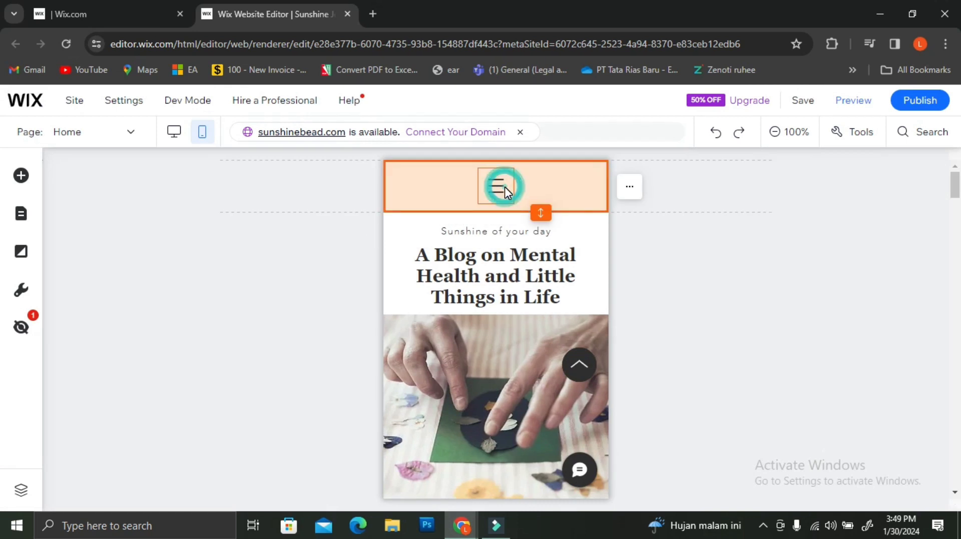
click(496, 186)
click(541, 235)
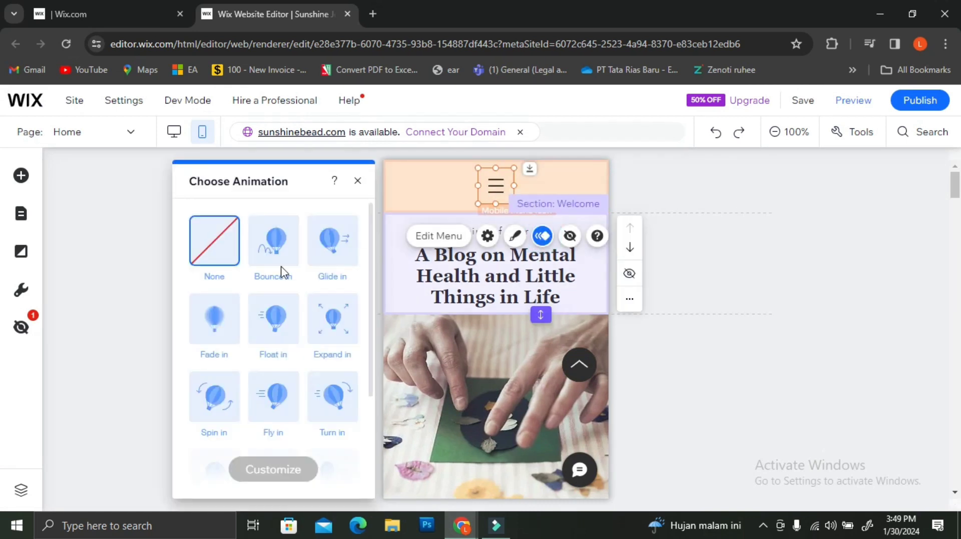
click(272, 255)
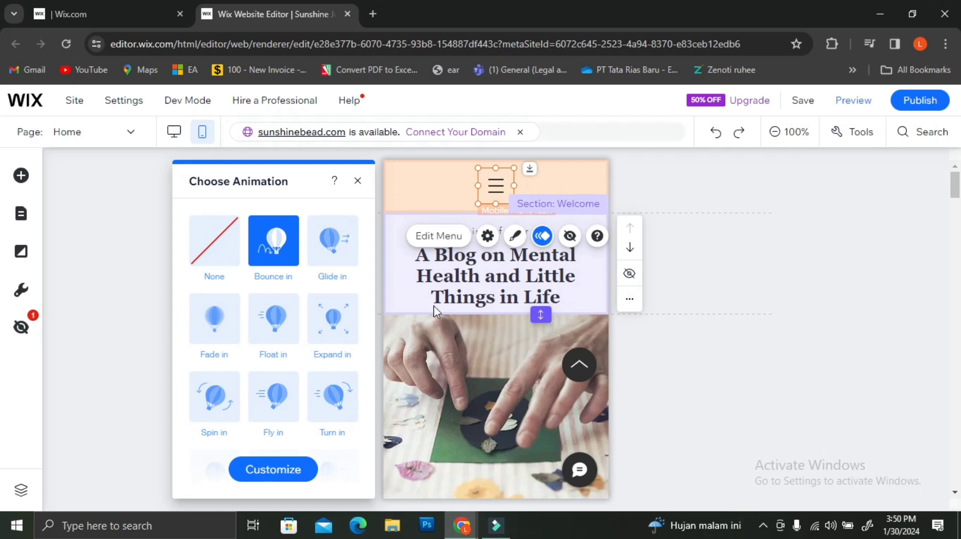
- Customize the menu icon's Bounce in animation, previewing Medium and Hard power, and set the power to Soft
click(295, 471)
click(310, 293)
click(308, 318)
click(350, 226)
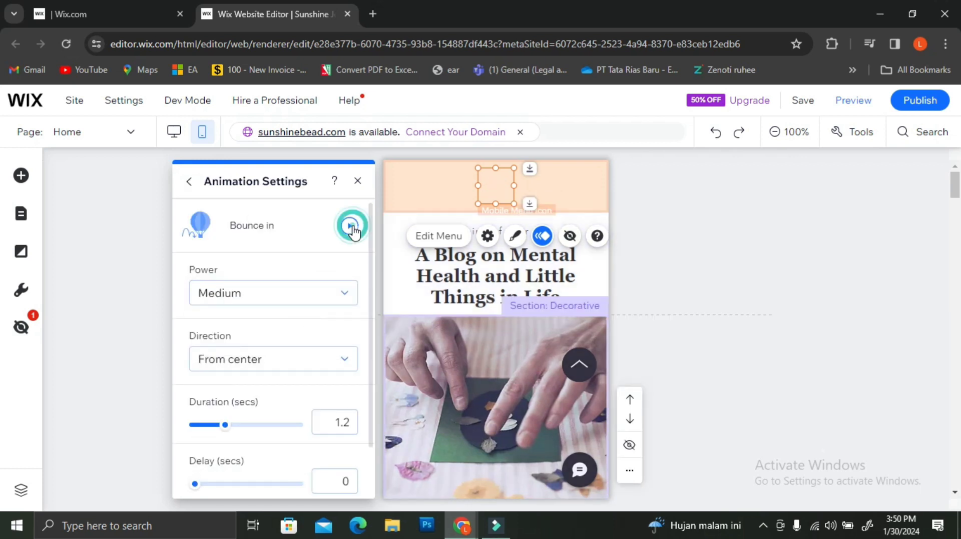
click(326, 297)
click(315, 325)
click(349, 231)
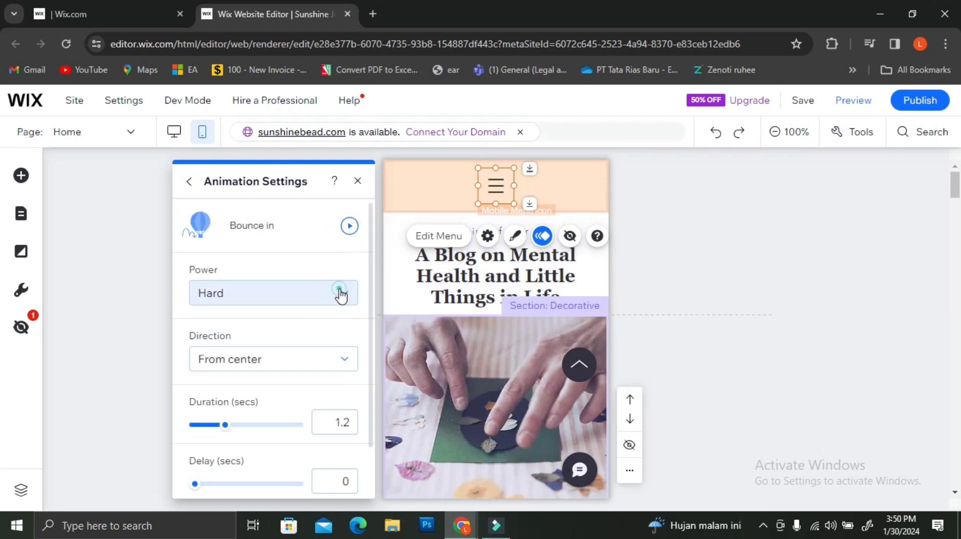
click(337, 294)
click(332, 246)
click(347, 232)
- Preview the menu icon's Bounce in animation with the direction From top right and return the direction to From center
click(285, 359)
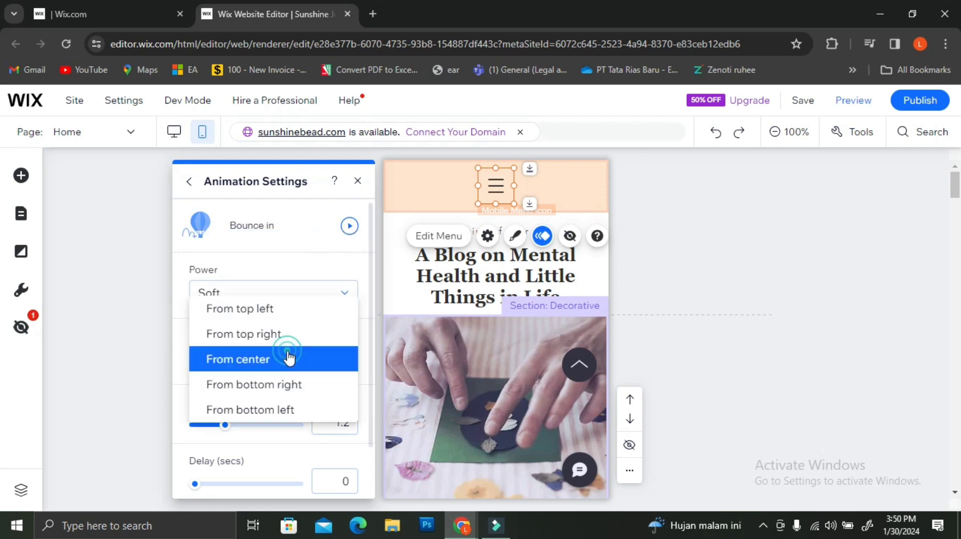
click(280, 334)
click(347, 231)
click(286, 359)
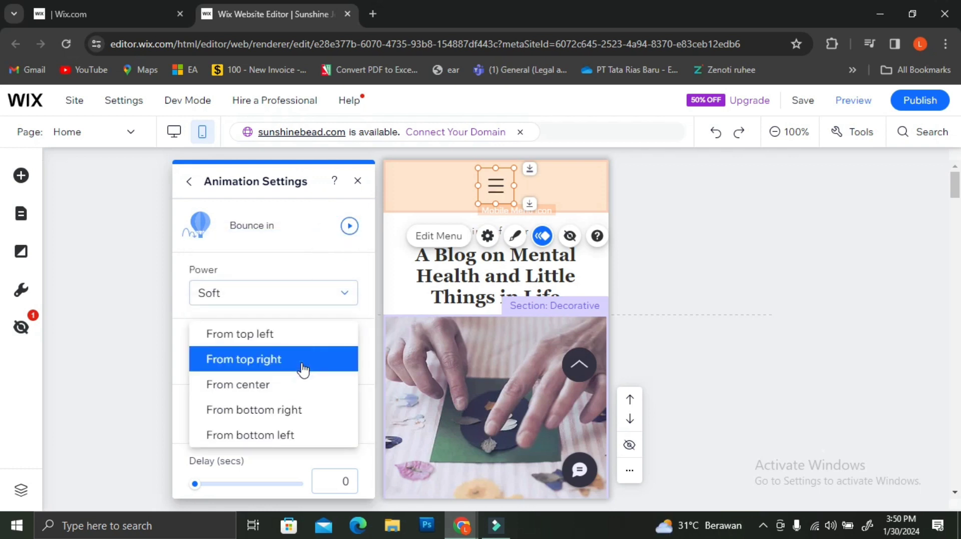
click(235, 386)
- Try Float in on the "A Blog on Mental Health and Little Things in Life" heading and apply Expand in instead
click(493, 270)
click(500, 216)
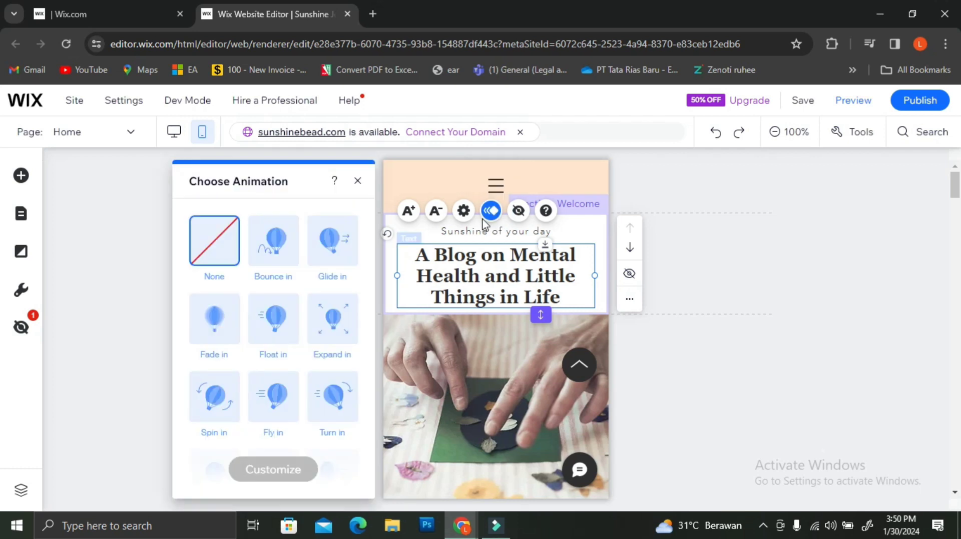
click(275, 324)
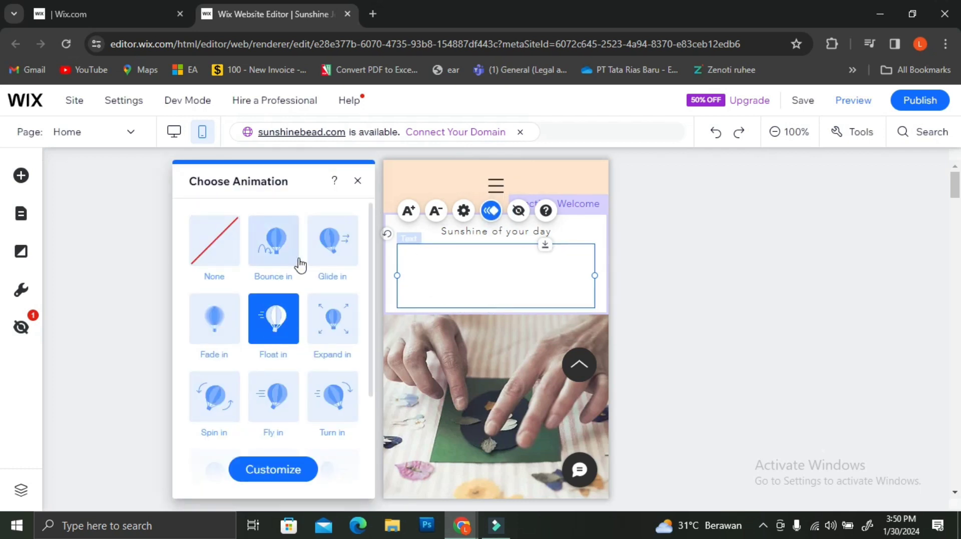
click(330, 325)
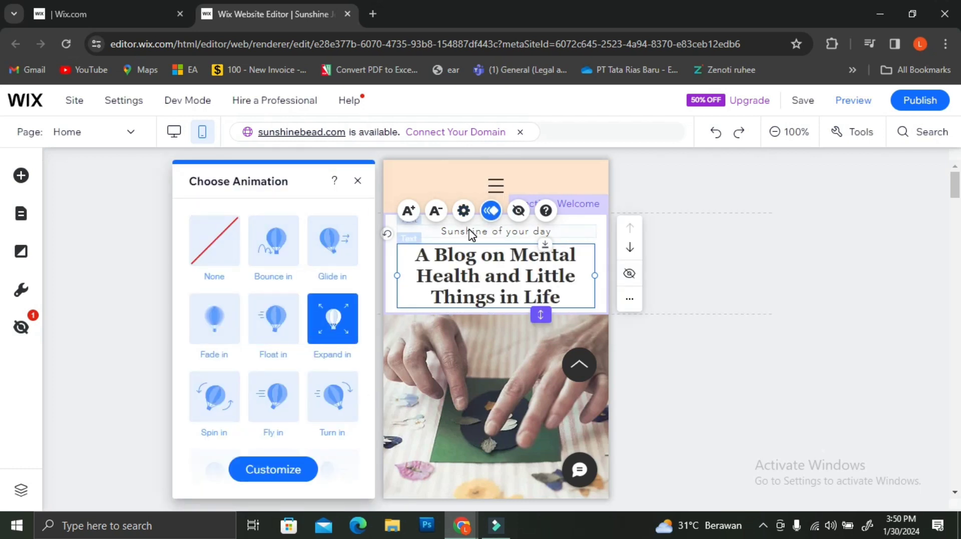
- Apply the Expand in animation to the "Sunshine of your day" text above the heading
click(450, 232)
click(491, 192)
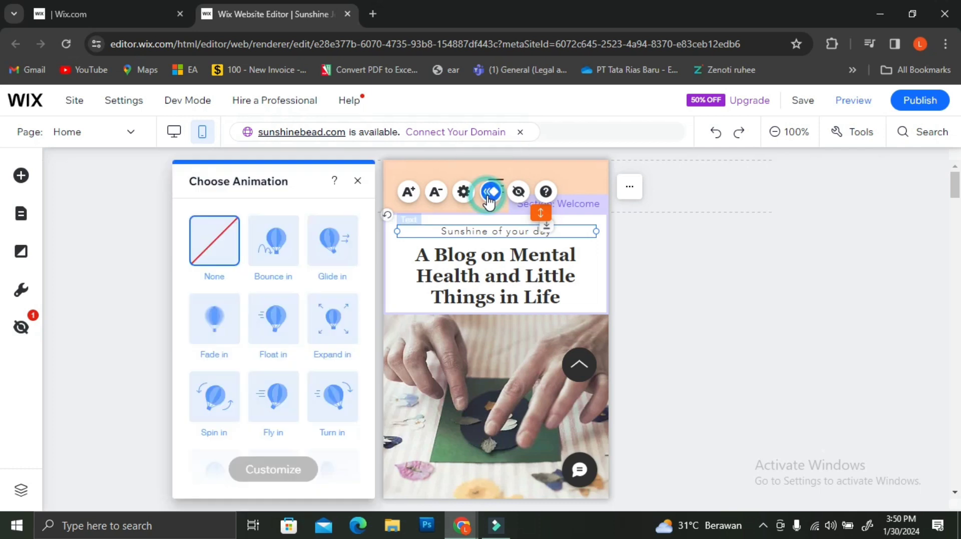
click(332, 318)
- Set the delay of the main heading's Expand in animation to 1.1 seconds and close its settings
click(475, 250)
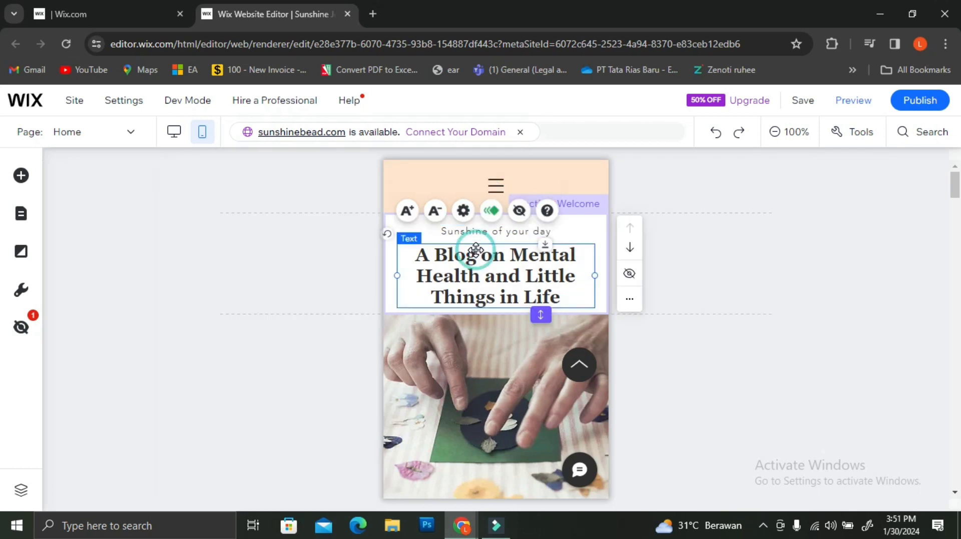
click(491, 210)
click(280, 468)
click(207, 419)
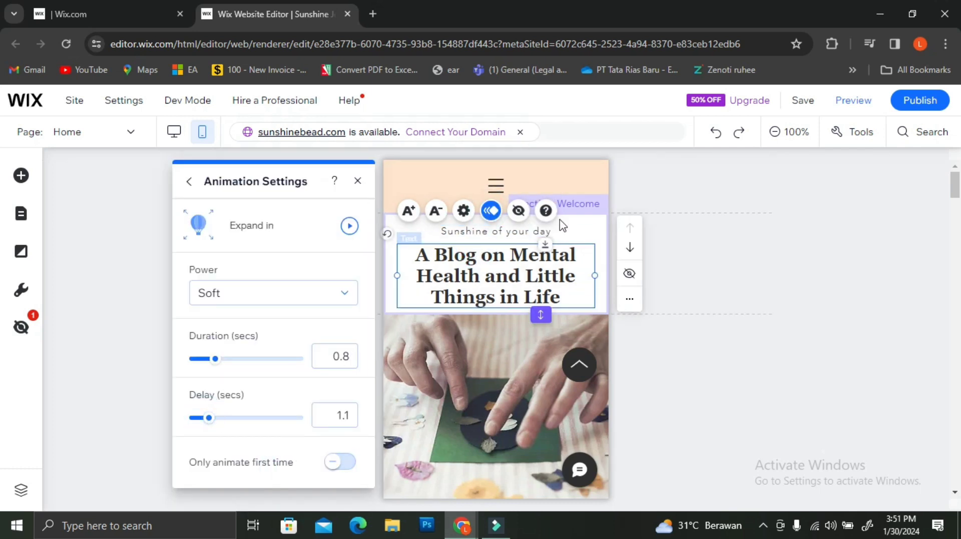
click(552, 227)
click(501, 270)
- Widen the Categories title's text box so that the word fits on one line
click(478, 371)
scroll(478, 371, down, 5)
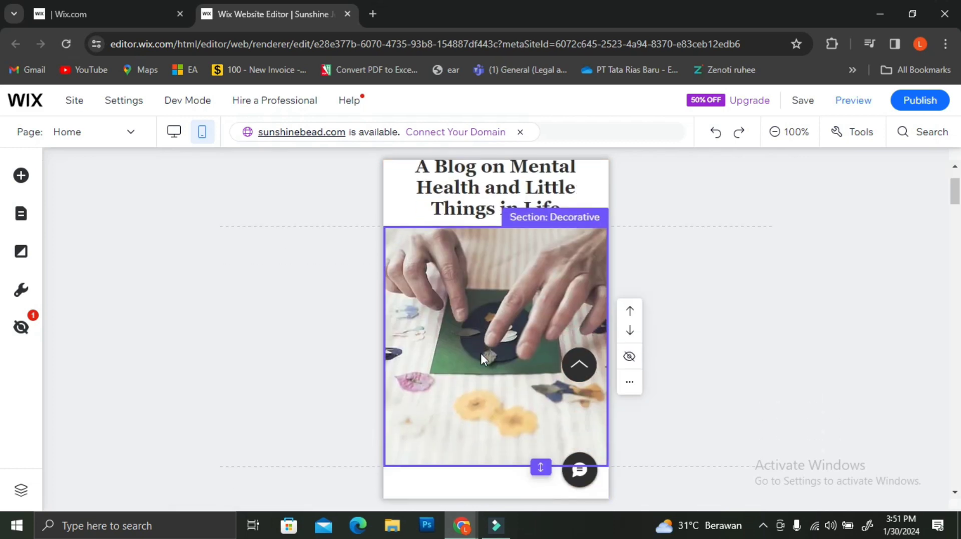
click(507, 333)
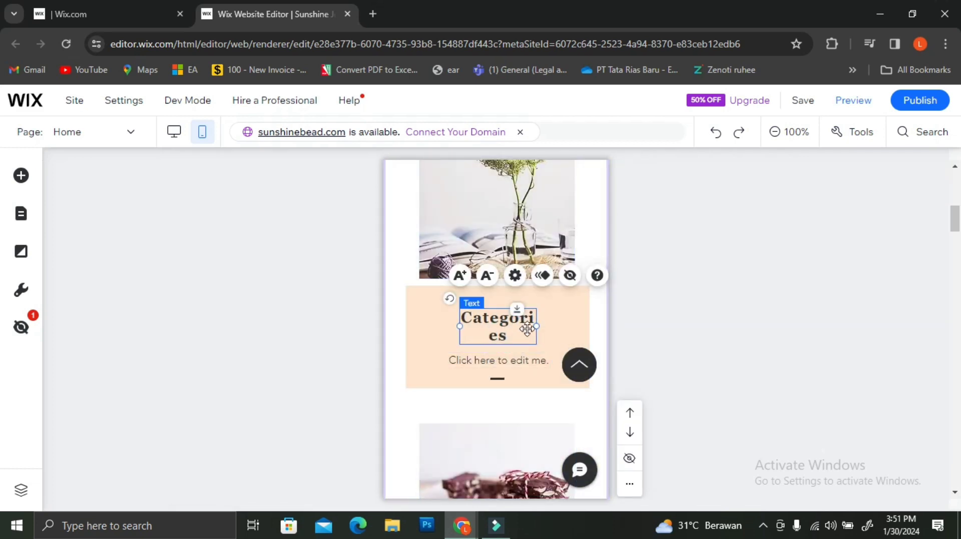
drag(536, 326, 508, 324)
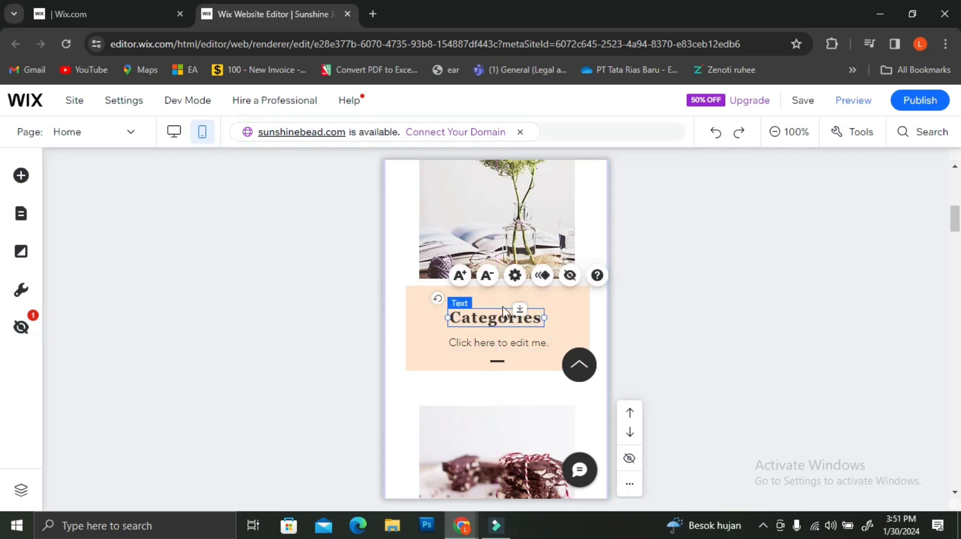
- Apply the Bounce in animation to the Categories title and open the animation choices of the text below it
click(542, 275)
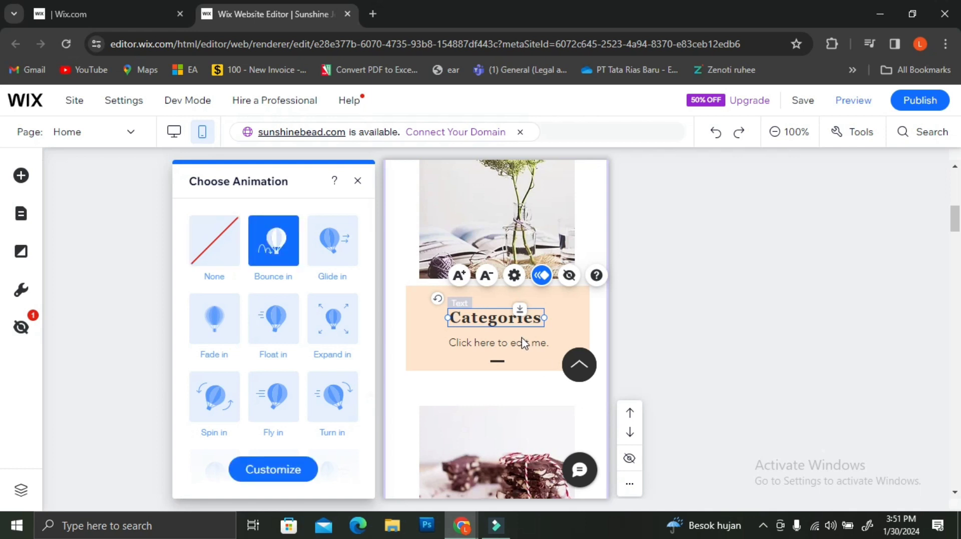
click(518, 345)
click(541, 302)
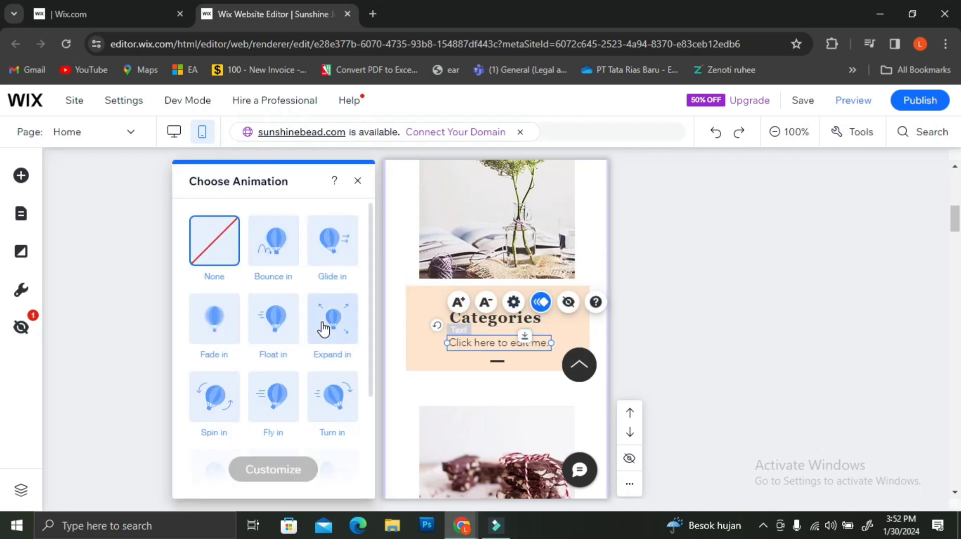
click(422, 375)
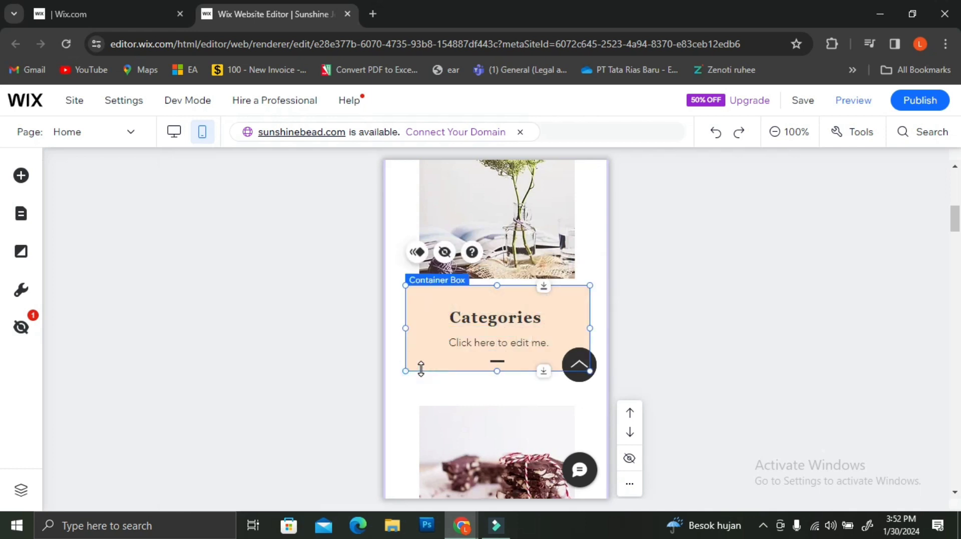
- Resize the Lifestyle title's text box to fit the word on one line and apply the Bounce in animation
scroll(481, 343, down, 5)
click(485, 322)
mouse_move(521, 324)
mouse_down()
mouse_move(551, 326)
mouse_move(508, 324)
mouse_up()
click(543, 288)
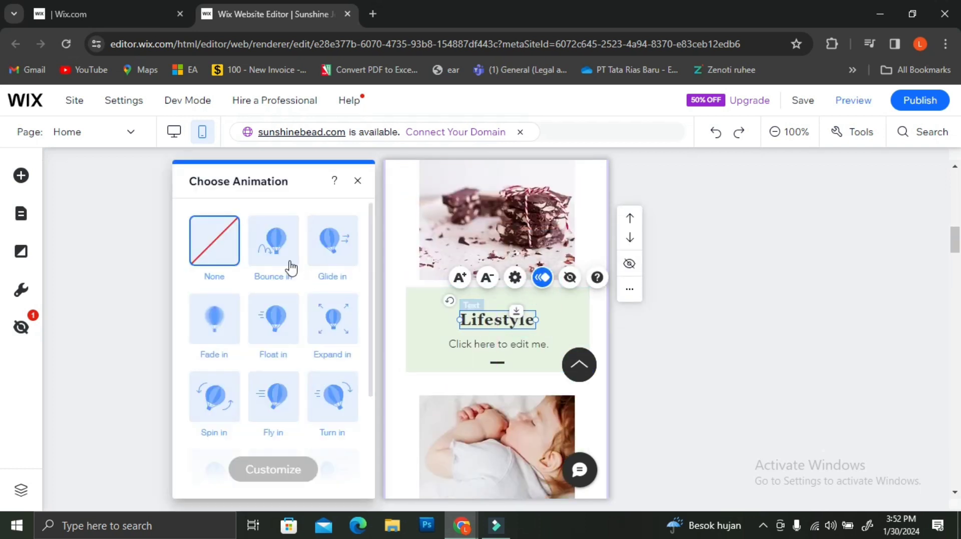
click(289, 267)
- Apply the Bounce in animation to the Mental Health title and close the animation choices
scroll(424, 352, down, 5)
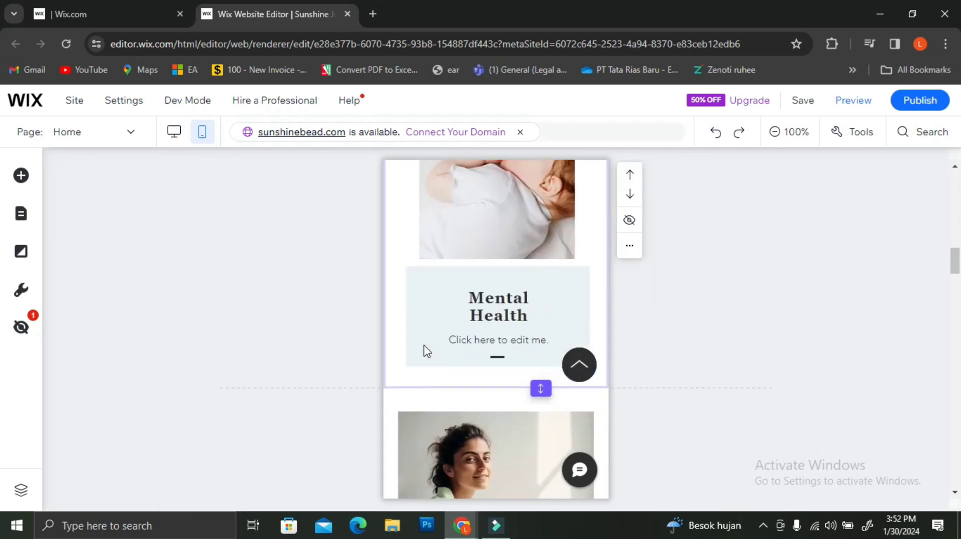
click(498, 305)
click(543, 252)
click(272, 242)
click(437, 311)
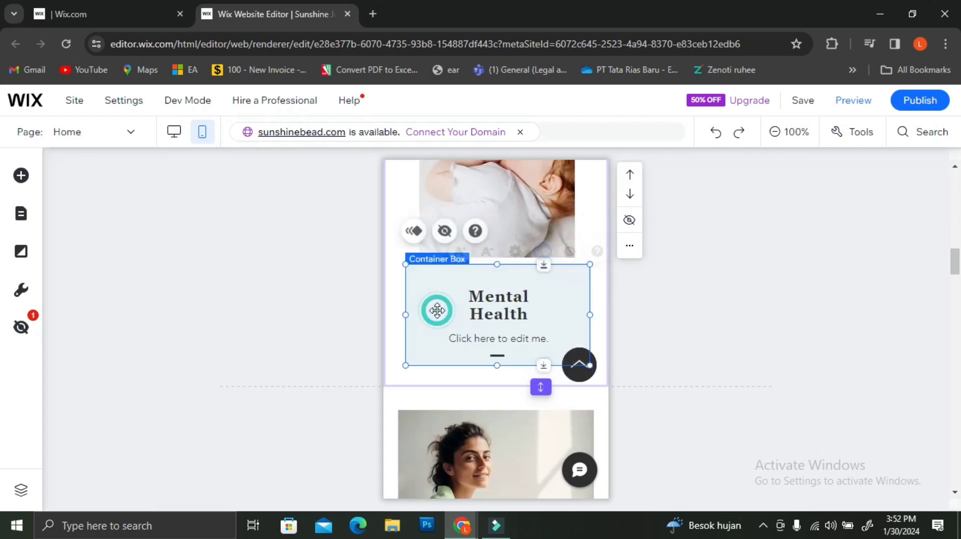
- Try Glide in on the Read More button below the blog posts and apply the Expand in animation instead
scroll(438, 314, down, 6)
click(519, 256)
click(500, 275)
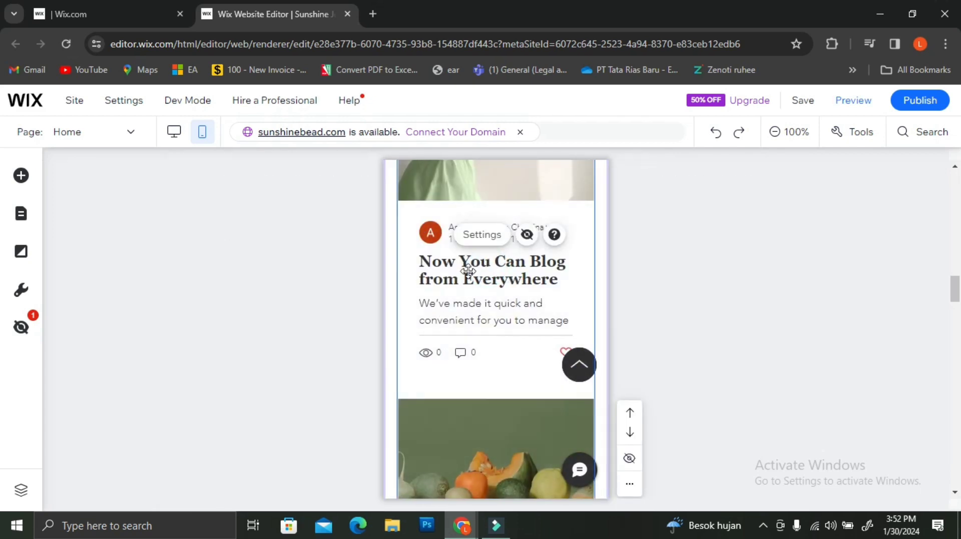
scroll(472, 275, down, 10)
click(479, 283)
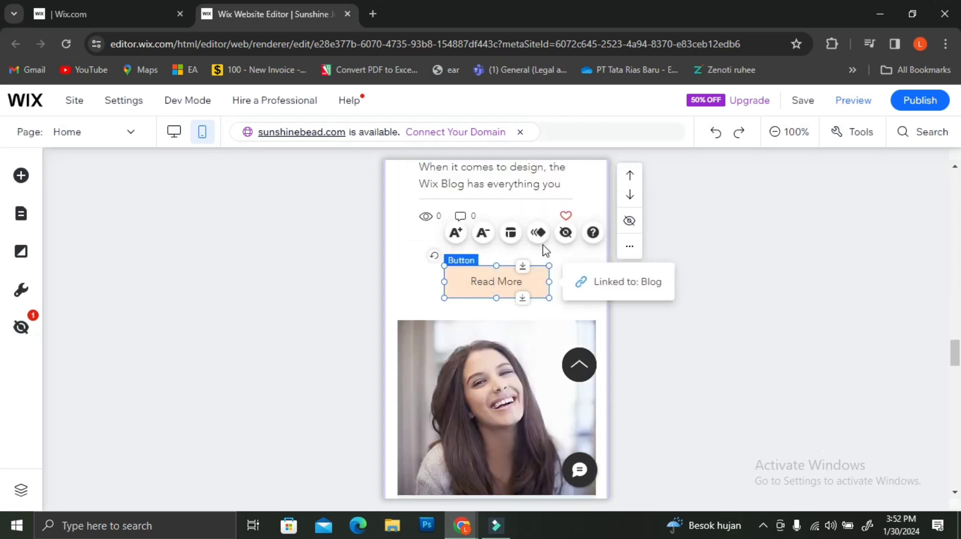
click(537, 232)
click(326, 252)
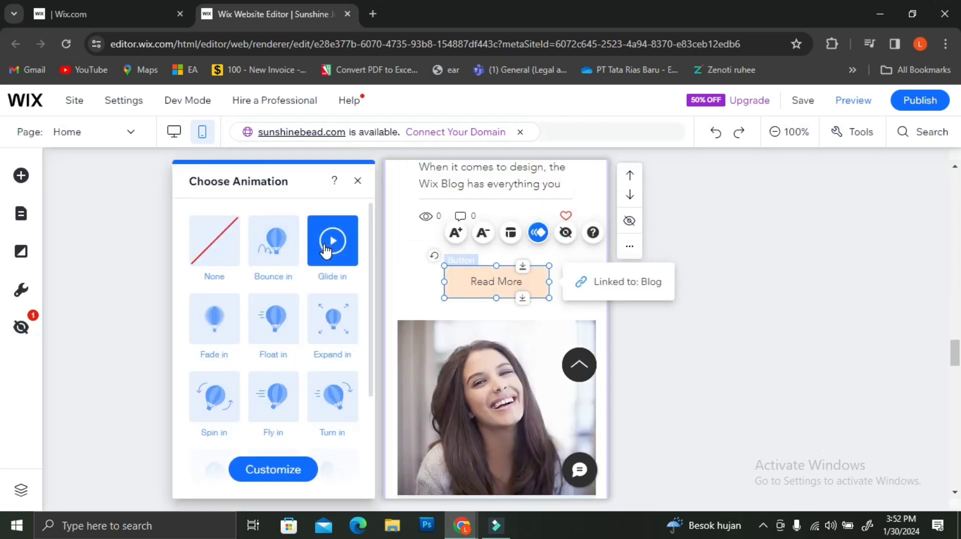
click(332, 319)
- Apply the Expand in animation to the "About Sunshine of Your Day" heading
scroll(401, 300, down, 8)
scroll(430, 290, up, 5)
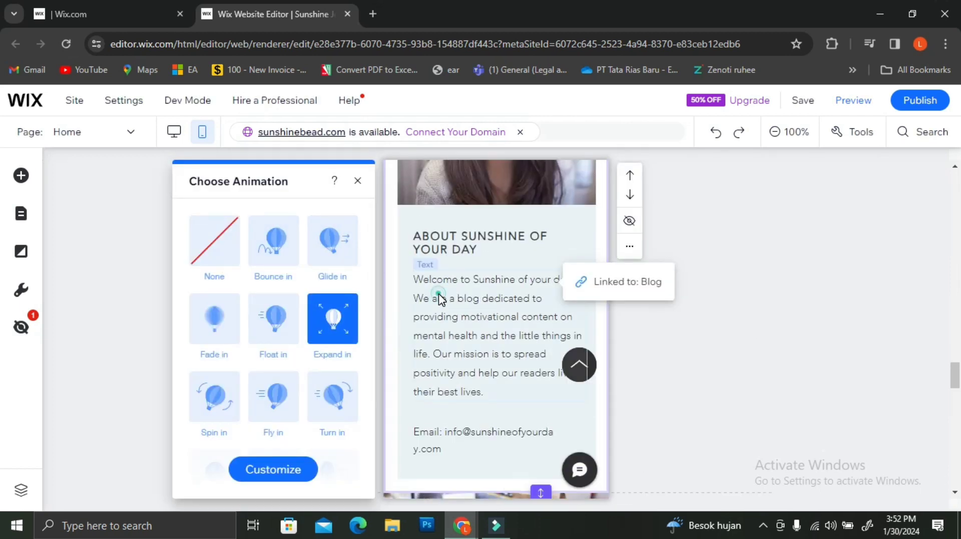
click(447, 277)
click(481, 242)
click(513, 202)
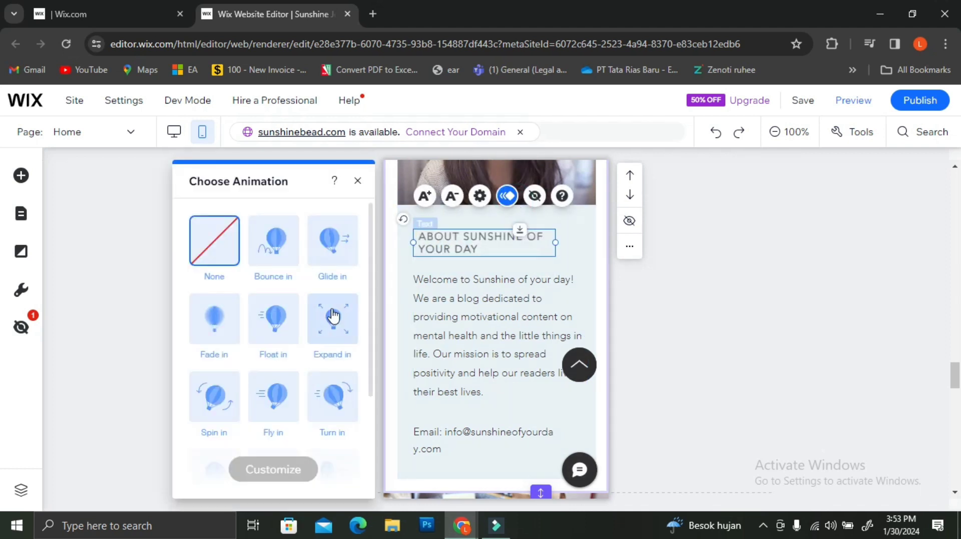
- Apply the Expand in animation to the welcome paragraph below the About heading
click(465, 300)
click(506, 236)
click(332, 319)
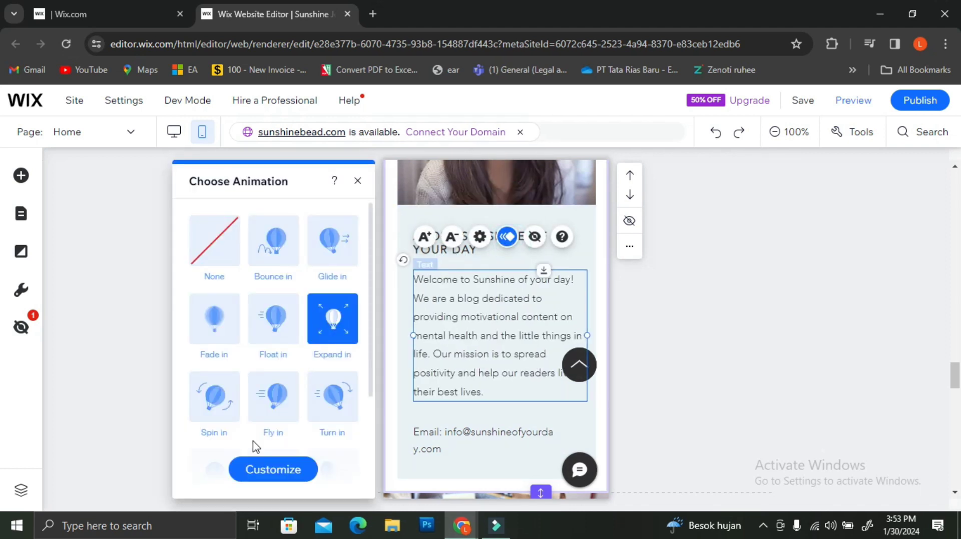
- Apply the Expand in animation to the email line below the welcome paragraph, with a delay of 2 seconds
click(261, 468)
click(431, 445)
click(507, 390)
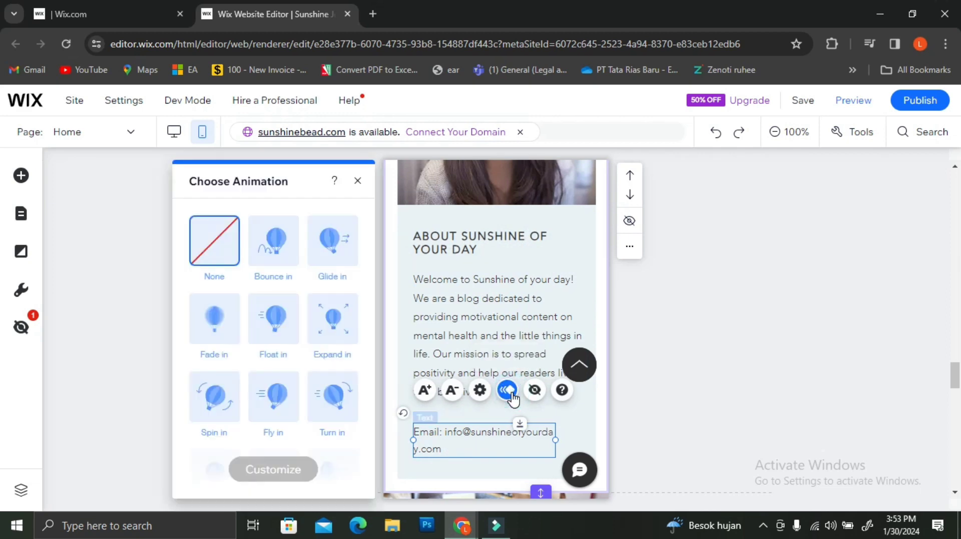
click(272, 471)
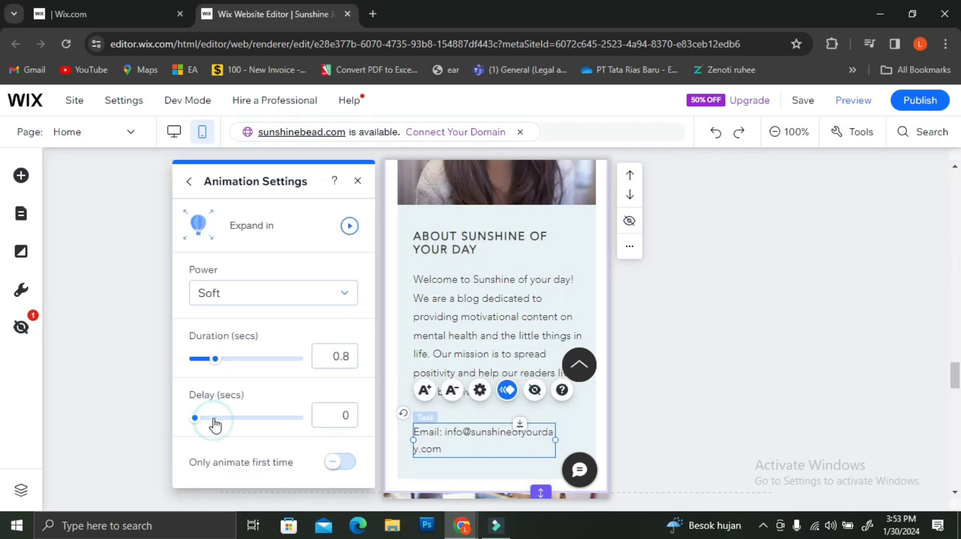
drag(220, 424, 218, 423)
- Apply the Expand in animation to the Get Subscribers Form in the footer and deselect the form
scroll(451, 323, down, 10)
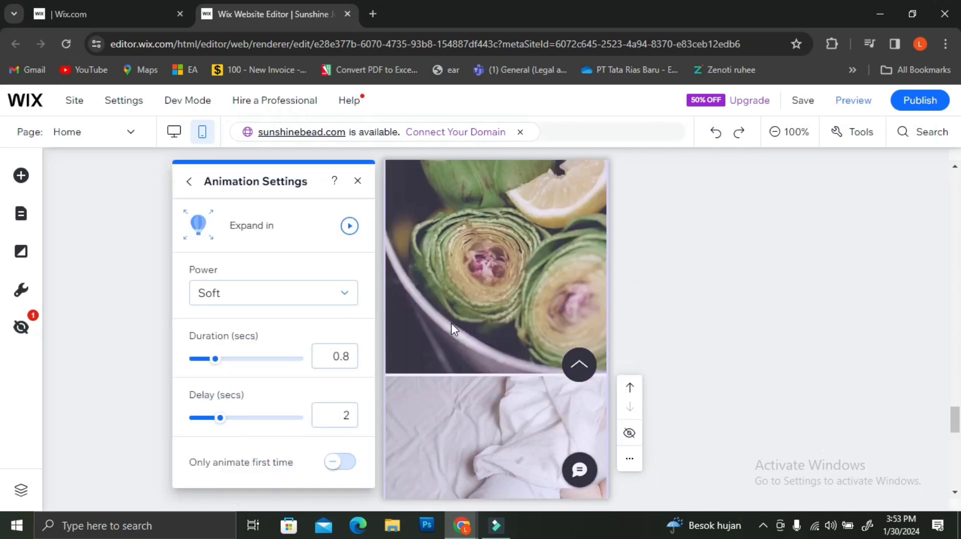
click(486, 280)
click(485, 279)
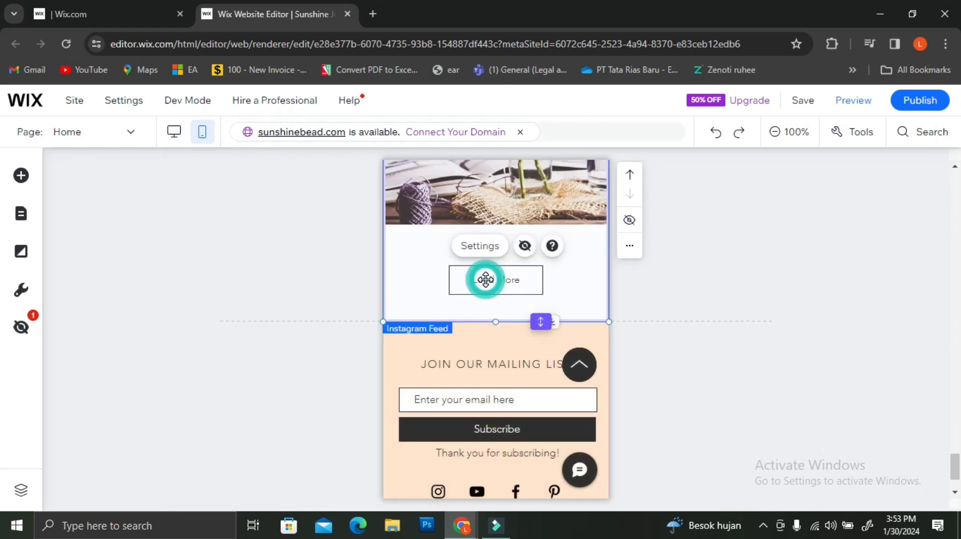
scroll(520, 285, down, 2)
click(507, 296)
click(500, 328)
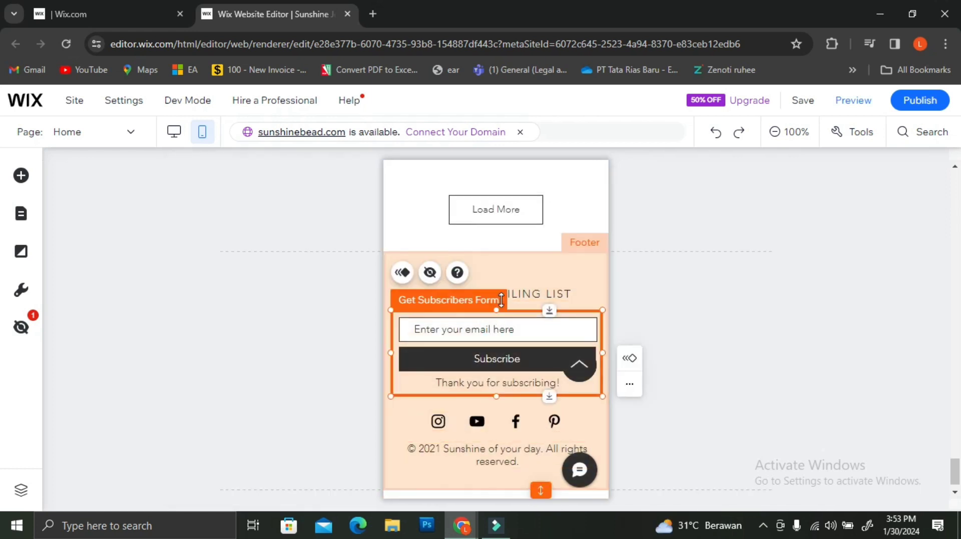
click(405, 274)
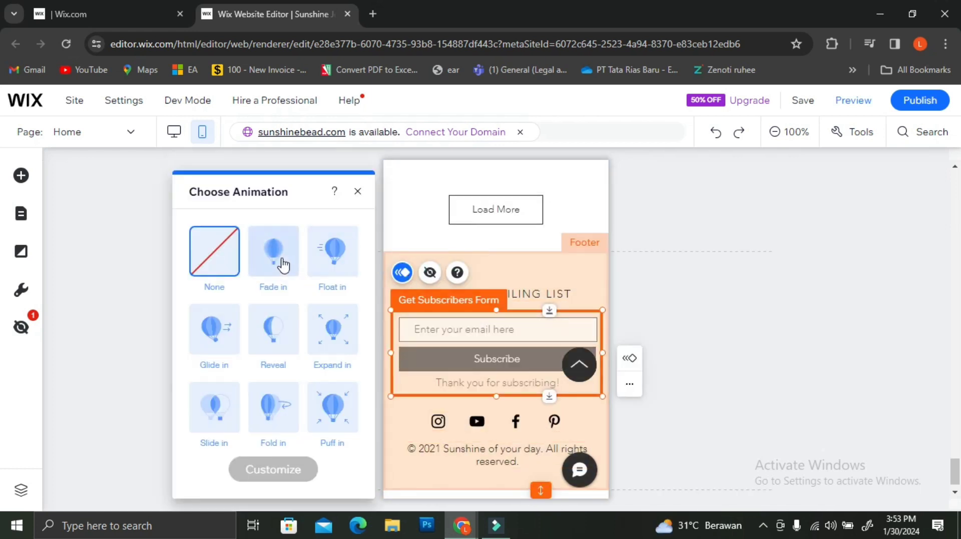
click(336, 344)
click(672, 292)
- Examine the entrance animations throughout the Sunshine blog's mobile preview, from the header down to the mailing list footer
scroll(551, 275, up, 15)
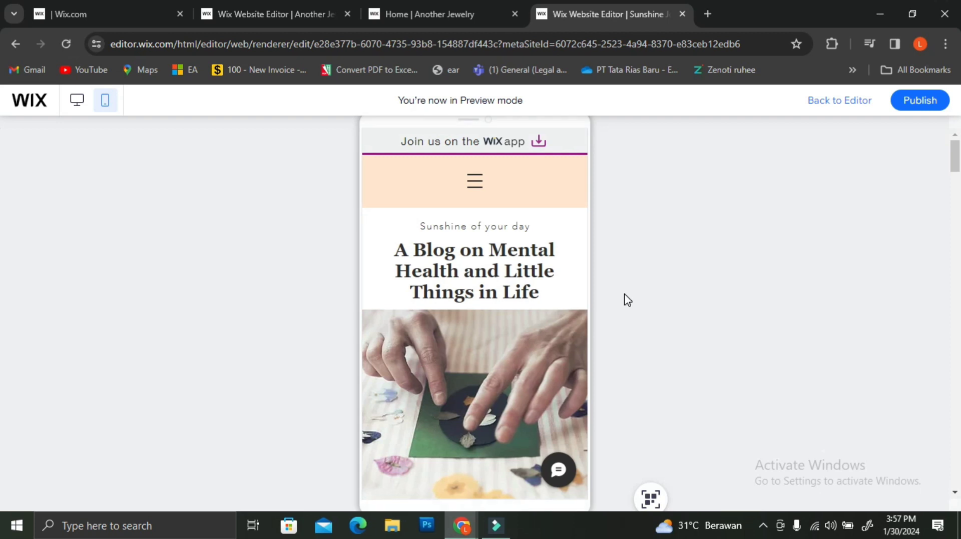
scroll(628, 300, down, 8)
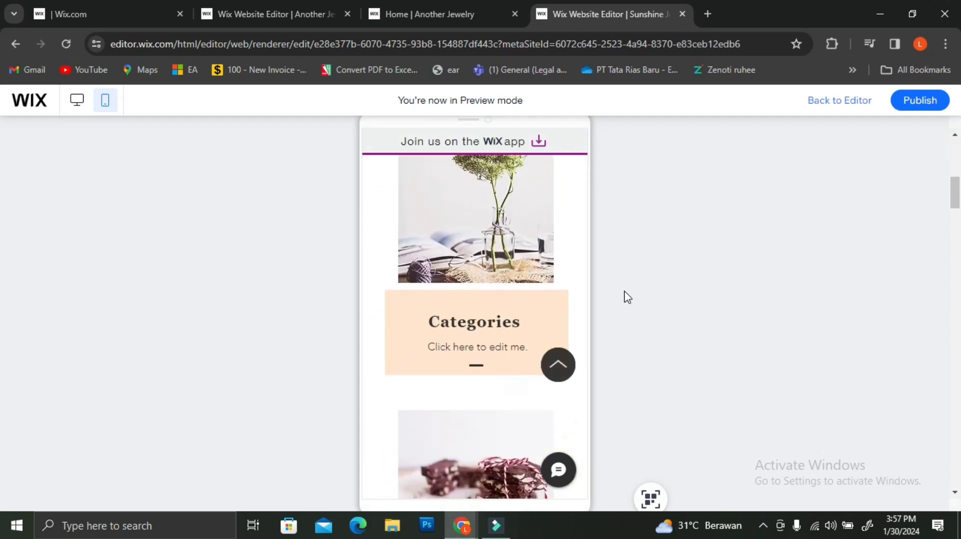
scroll(633, 337, down, 5)
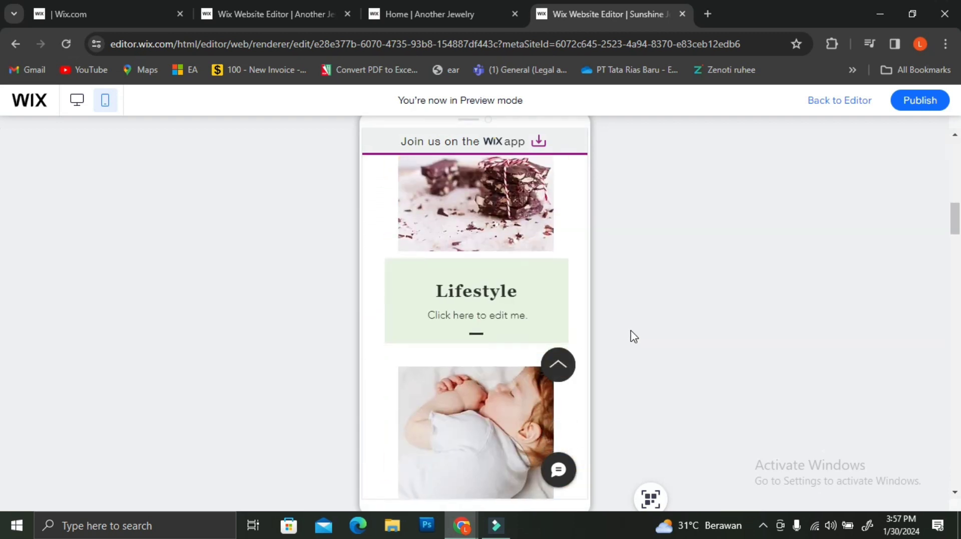
scroll(660, 244, down, 10)
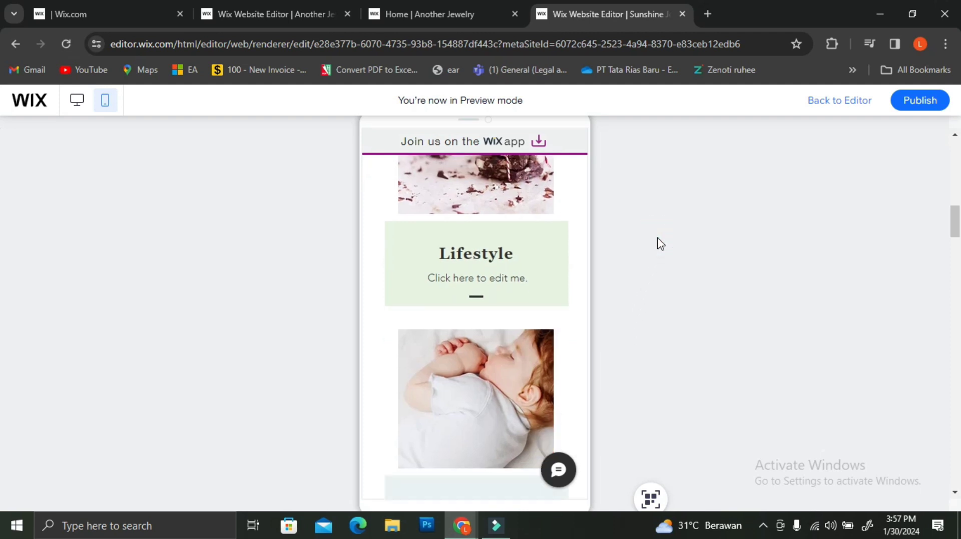
scroll(661, 245, down, 3)
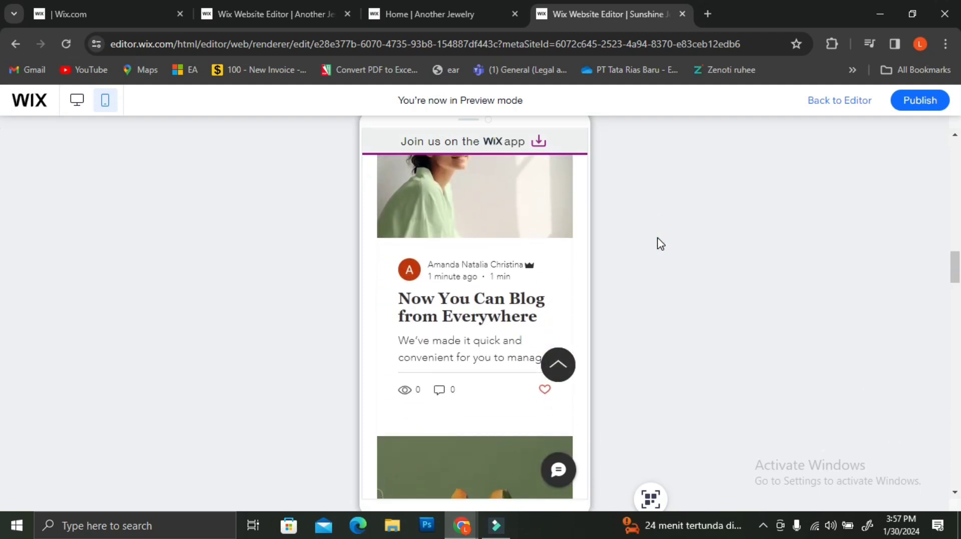
scroll(661, 244, down, 10)
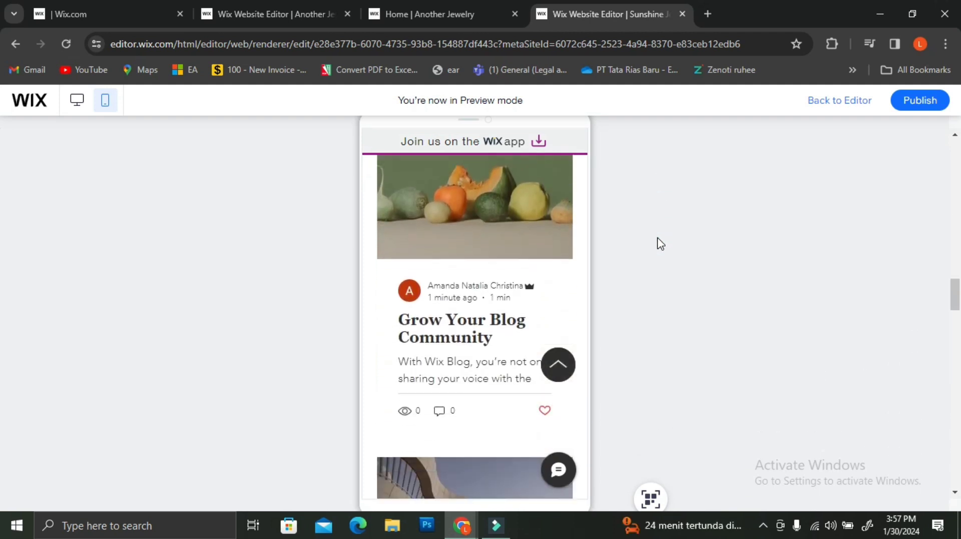
scroll(660, 244, down, 5)
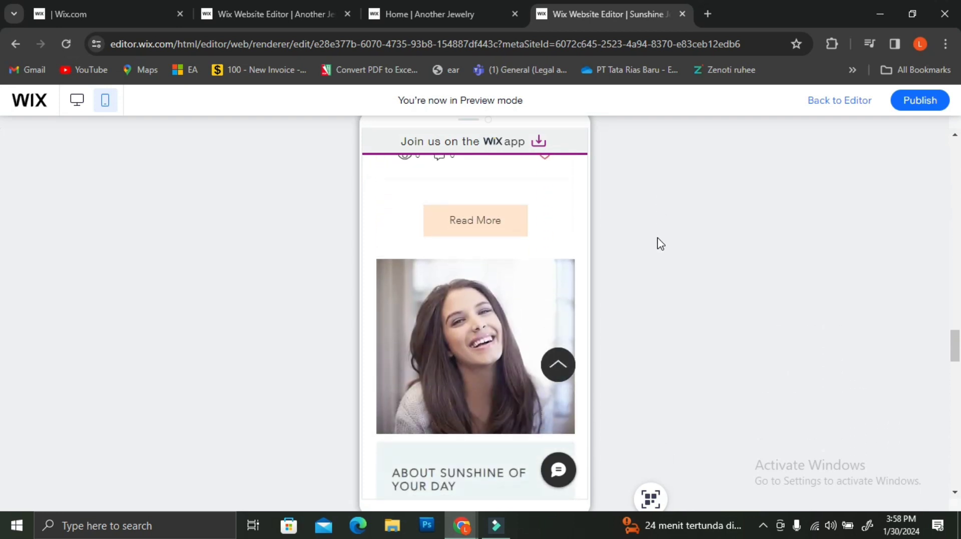
scroll(661, 244, down, 2)
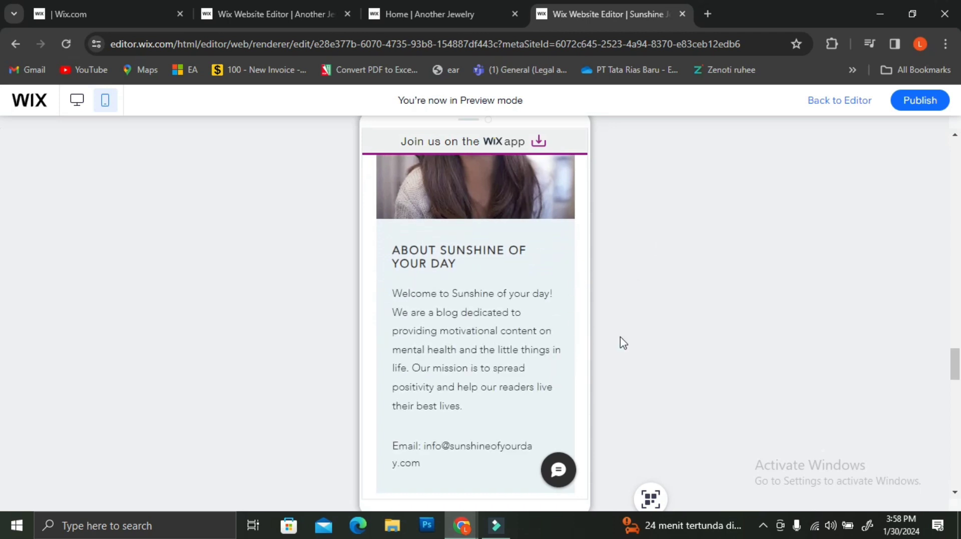
scroll(626, 342, down, 5)
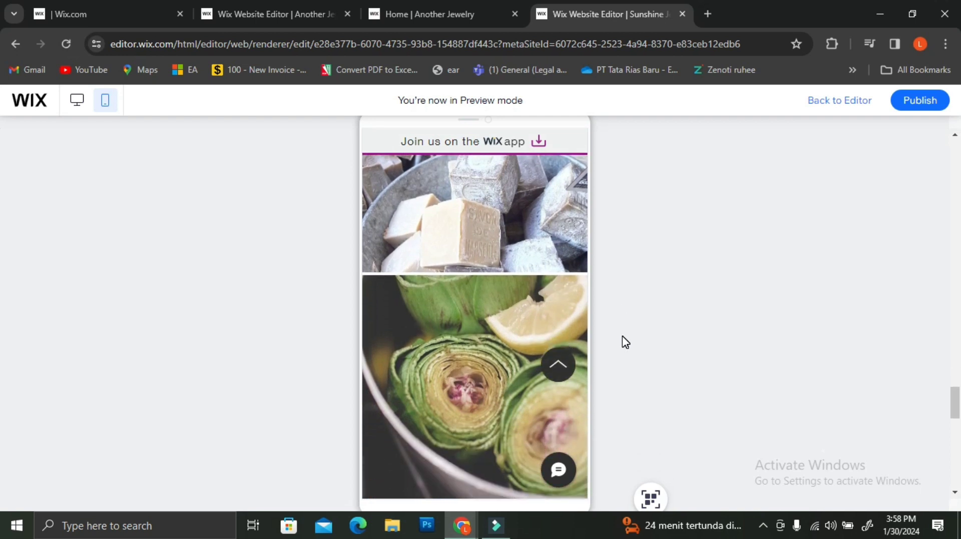
scroll(626, 343, down, 7)
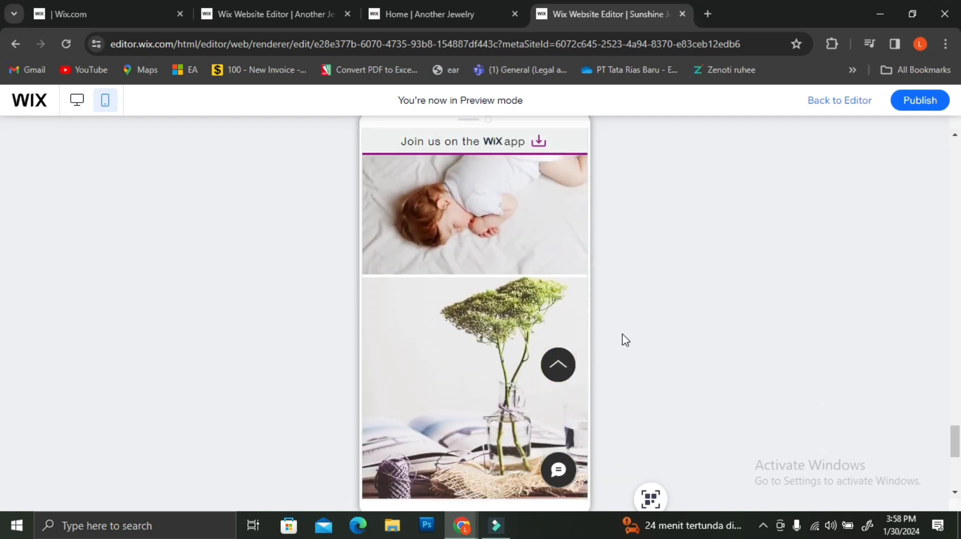
scroll(625, 340, down, 4)
scroll(625, 340, down, 3)
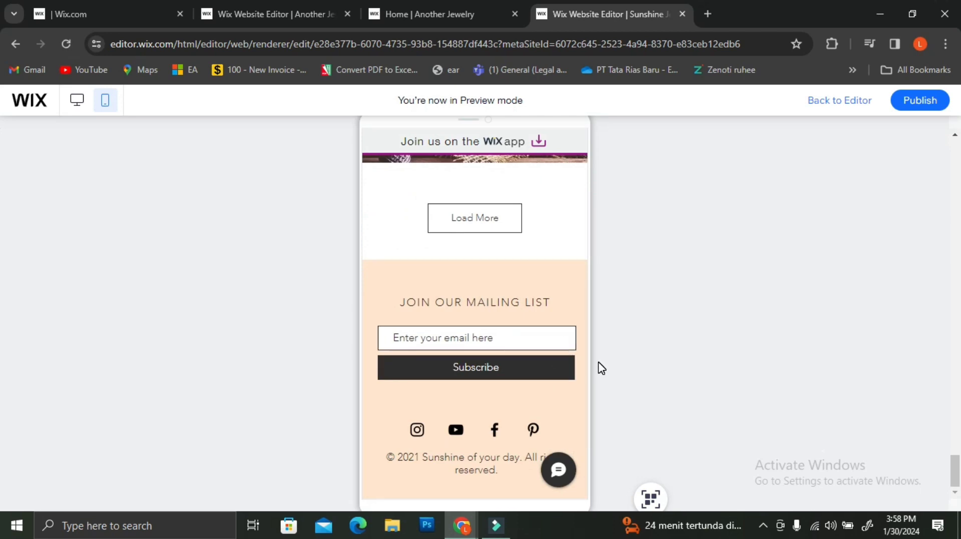
scroll(601, 370, up, 15)
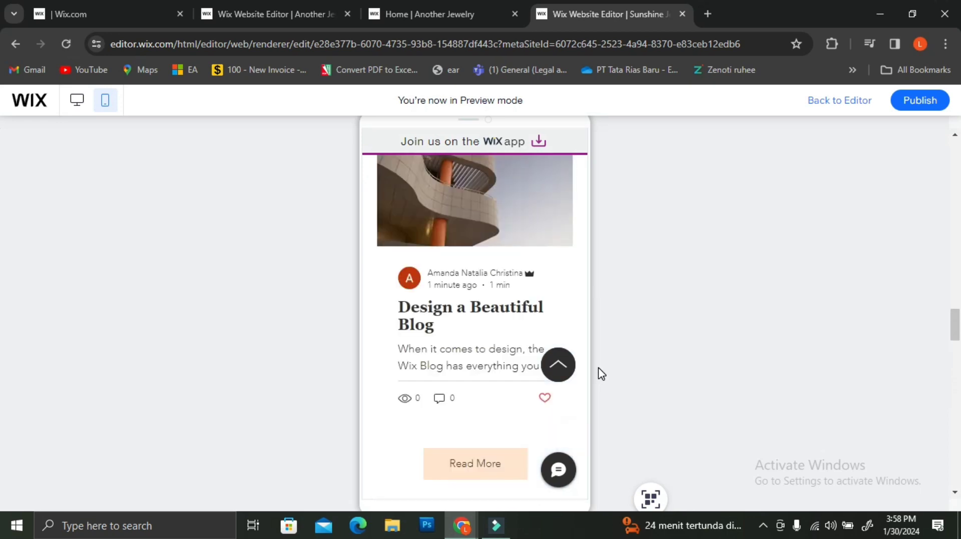
scroll(601, 374, up, 10)
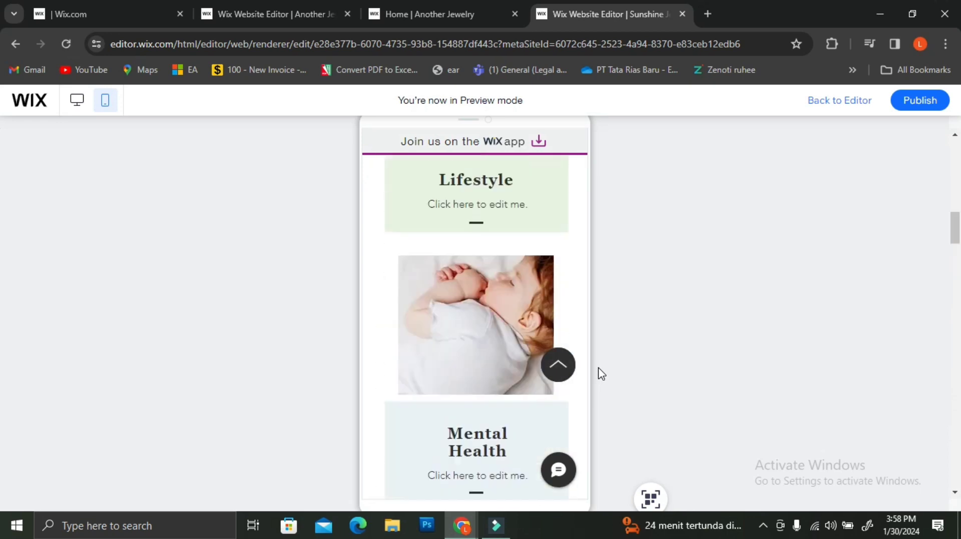
scroll(601, 375, up, 5)
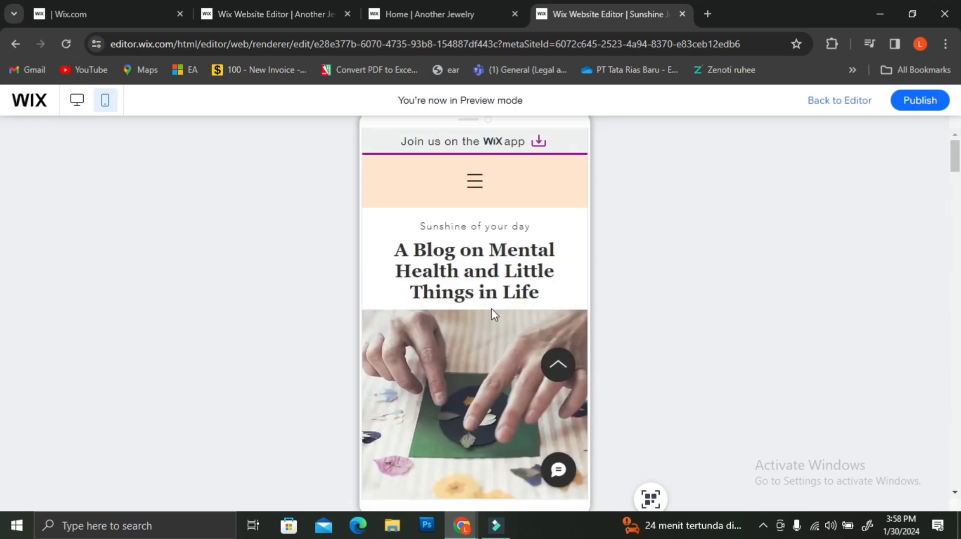
- Switch to the published Another Jewelry home page and examine its animations from the hero section to the footer
click(427, 6)
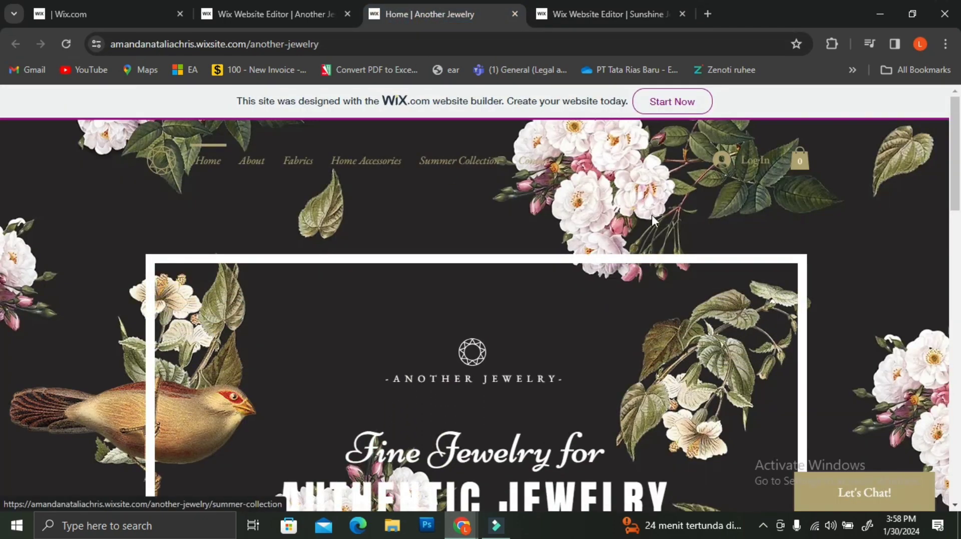
scroll(665, 238, down, 10)
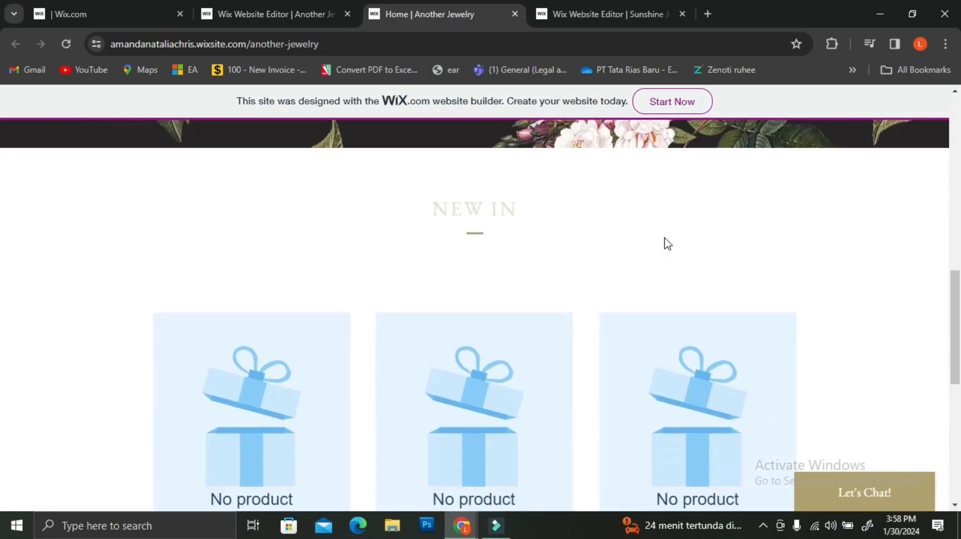
scroll(667, 244, down, 8)
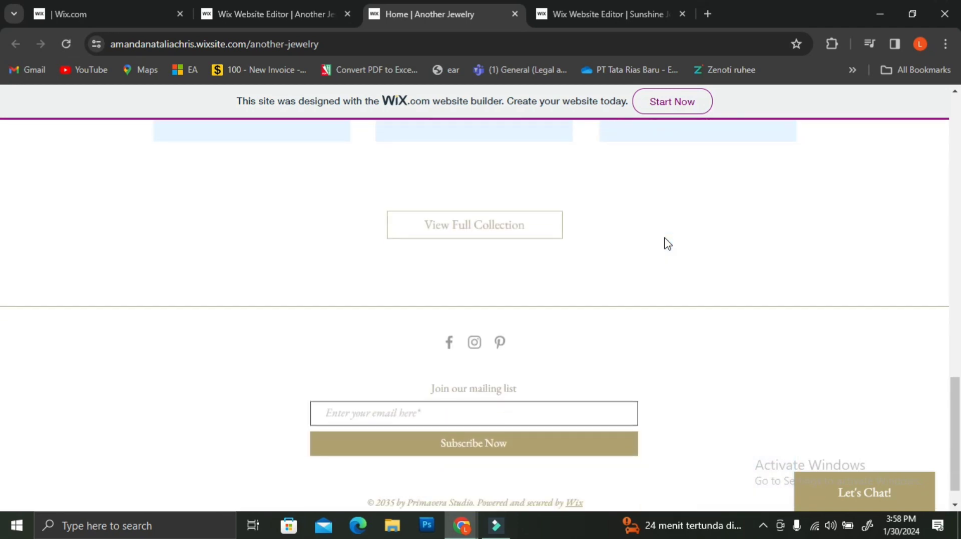
scroll(667, 243, down, 1)
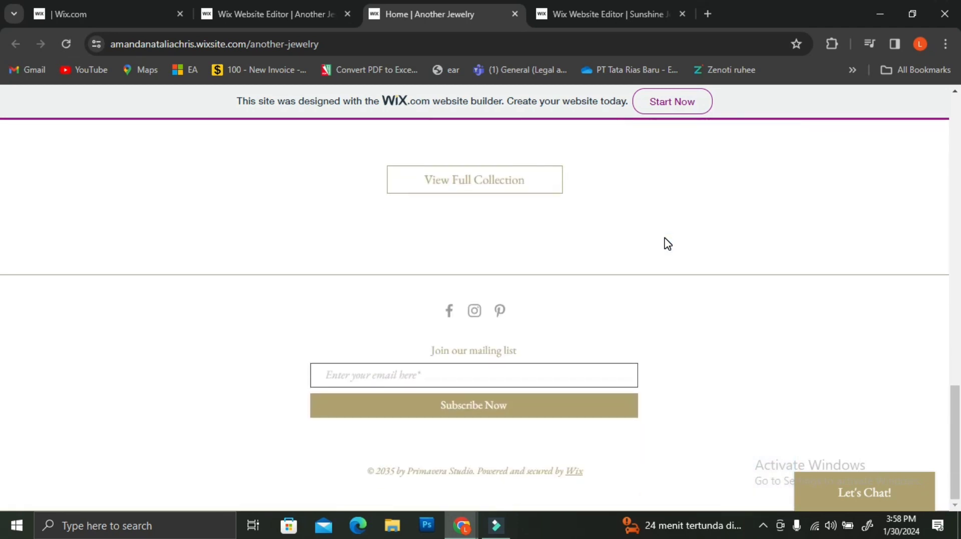
scroll(667, 244, up, 15)
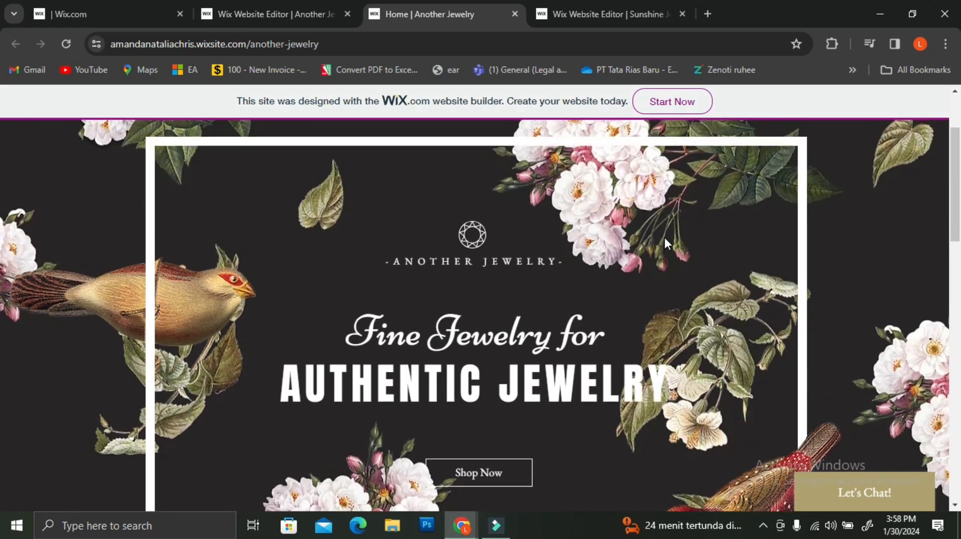